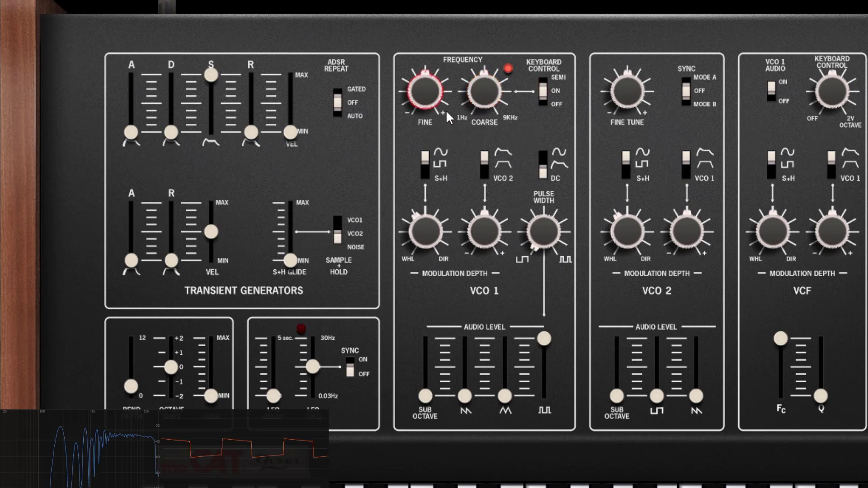
Sweep VCO 1's coarse frequency, lower it to 1.00 Hz, and play several notes to hear the effect
mouse_move(479, 95)
left_mouse_down()
mouse_move(475, 74)
mouse_move(509, 155)
mouse_move(501, 113)
mouse_move(477, 80)
left_mouse_up()
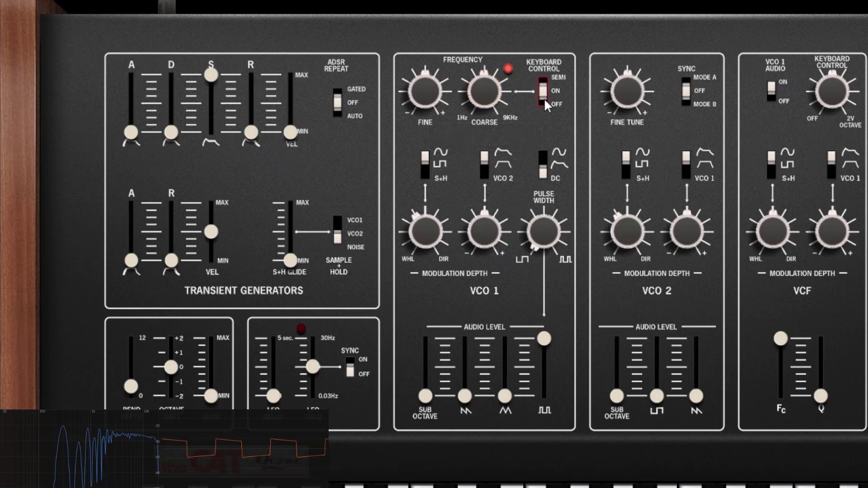
left_click_drag(488, 94, 494, 88)
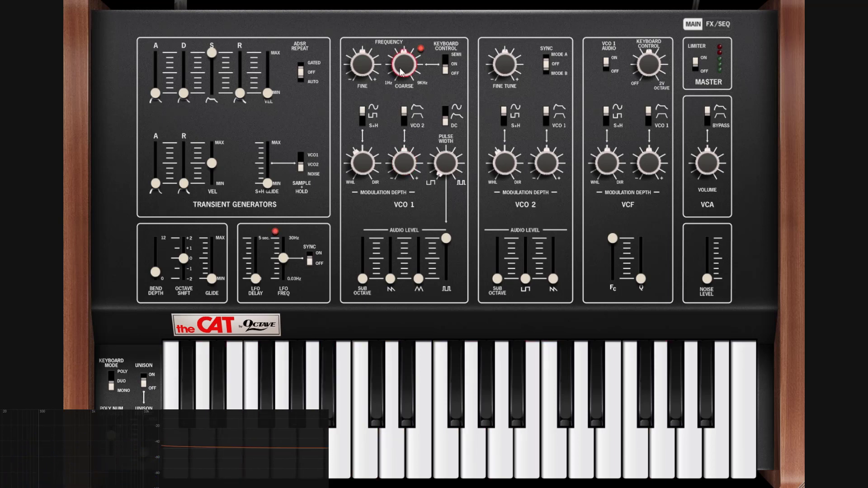
mouse_move(401, 71)
left_mouse_down()
mouse_move(402, 57)
mouse_move(402, 84)
left_mouse_up()
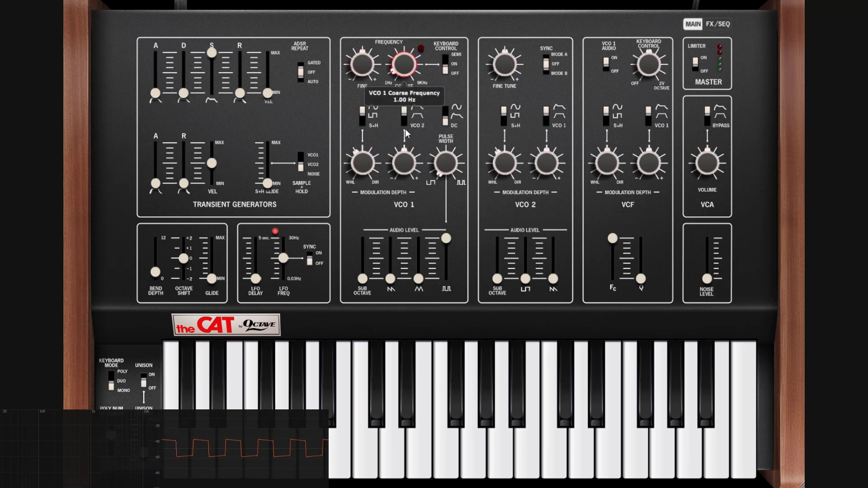
left_click(403, 449)
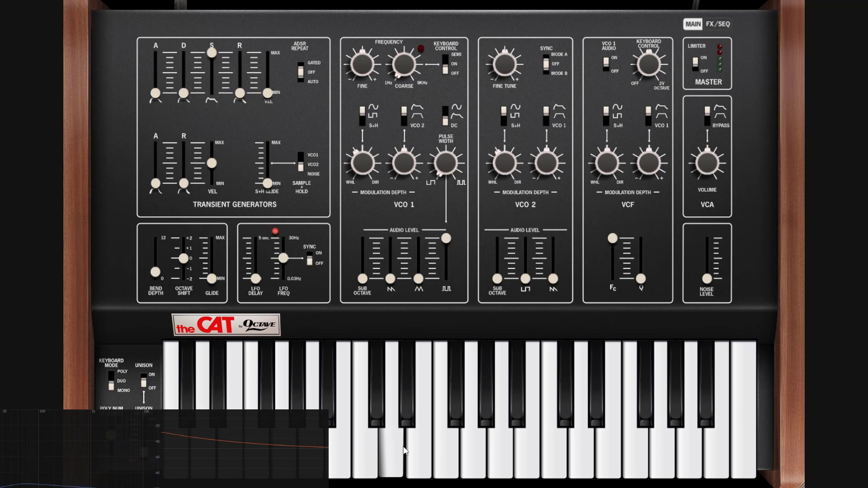
left_click(398, 448)
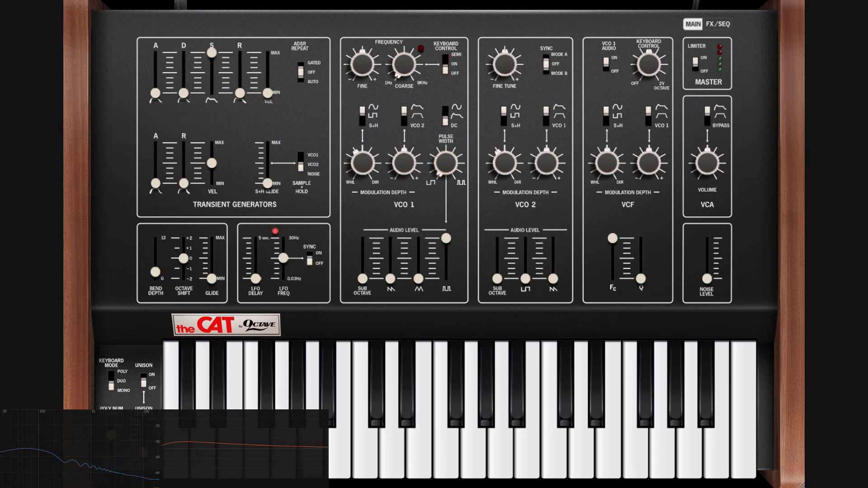
left_click(419, 448)
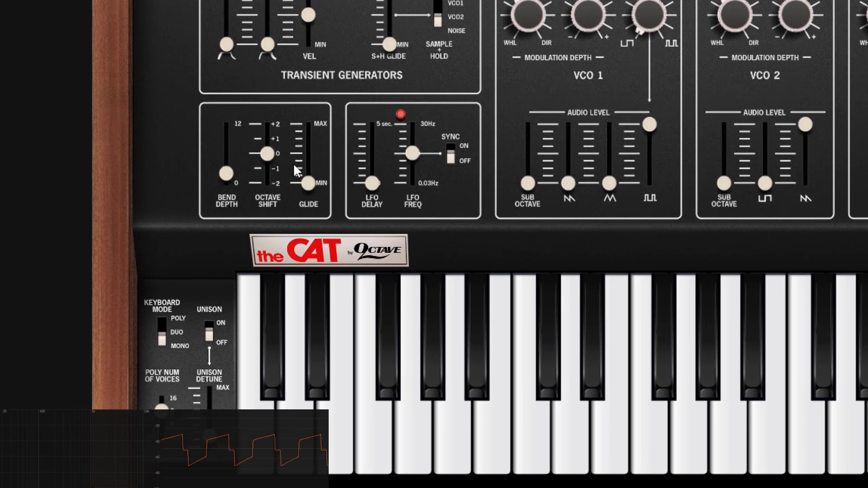
Raise the glide to near its maximum while notes play, and lower it back to the minimum
left_click_drag(308, 182, 318, 45)
mouse_move(317, 45)
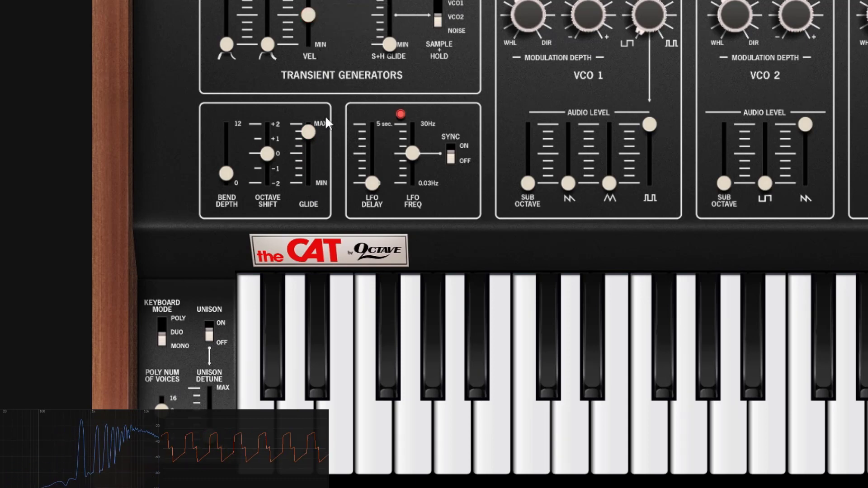
left_click_drag(308, 133, 316, 214)
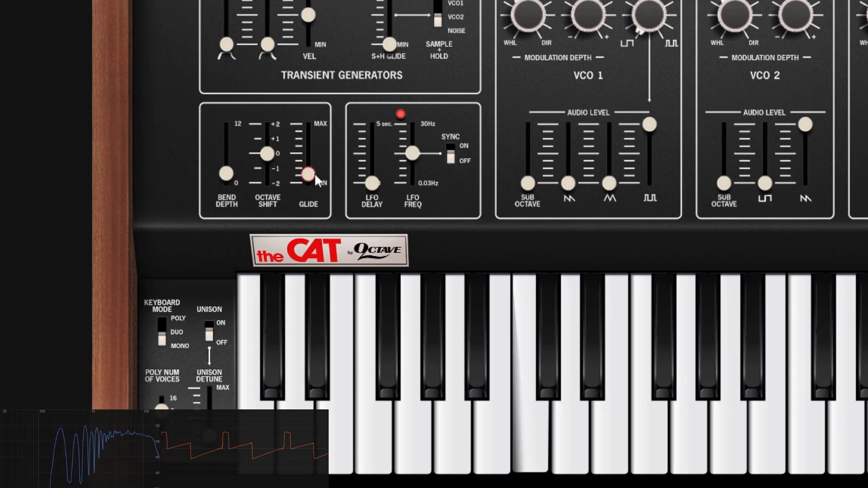
left_click_drag(315, 177, 289, 184)
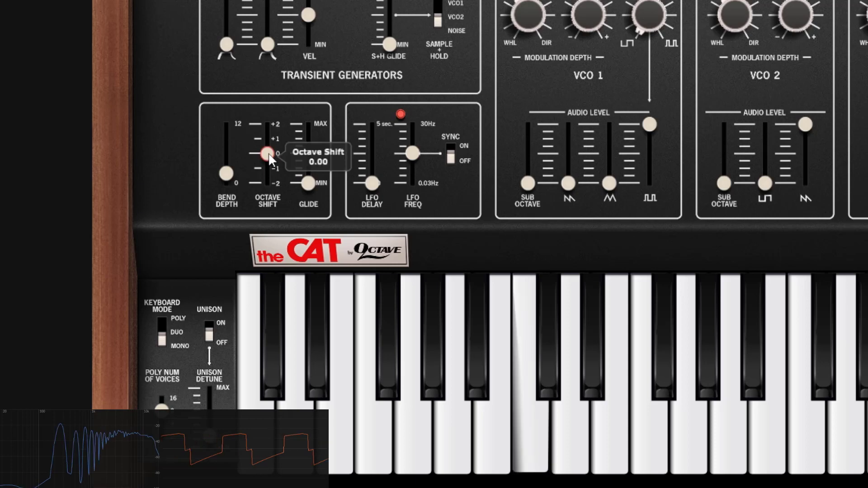
Try the octave shift, and raise the bend depth to 12 semitones before resetting it to its default
left_click_drag(268, 153, 290, 178)
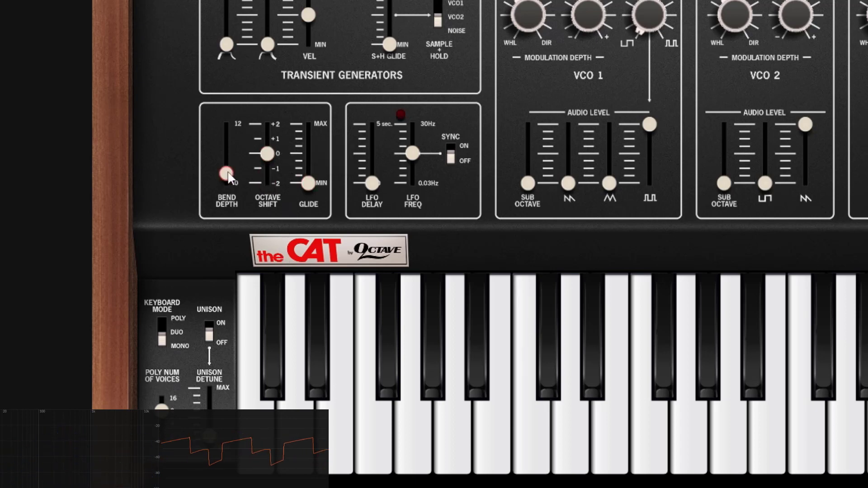
mouse_move(228, 171)
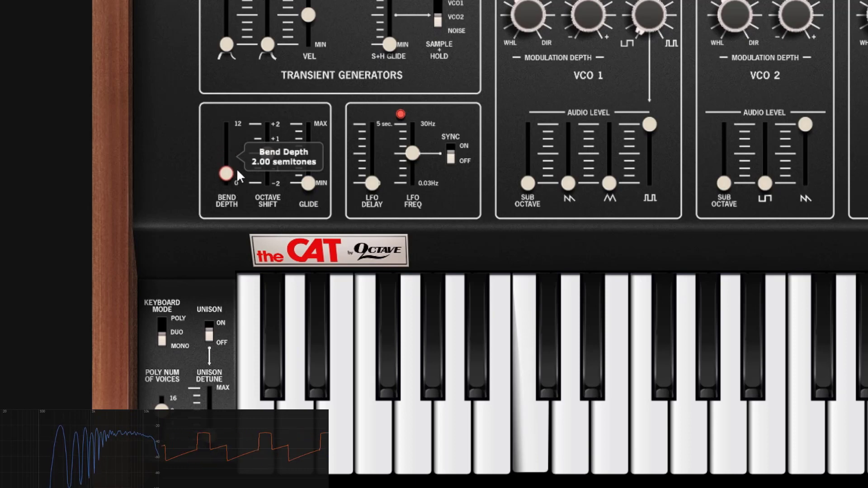
left_click_drag(239, 127, 254, 159)
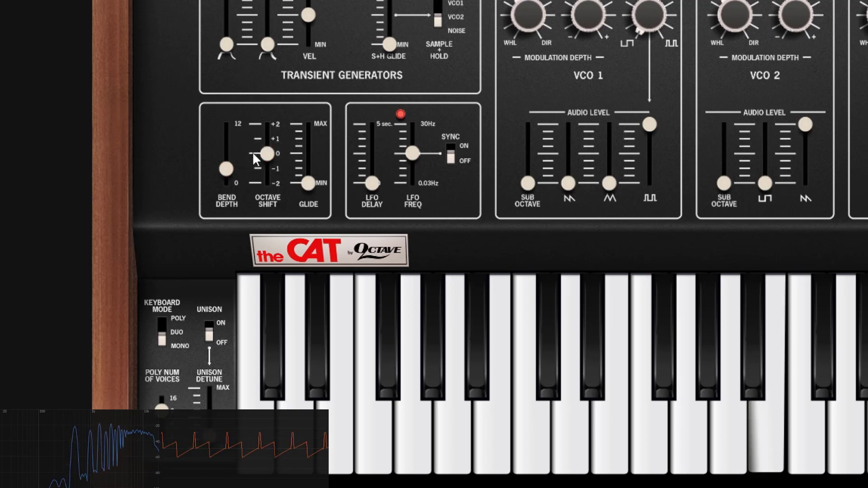
left_click_drag(227, 169, 226, 123)
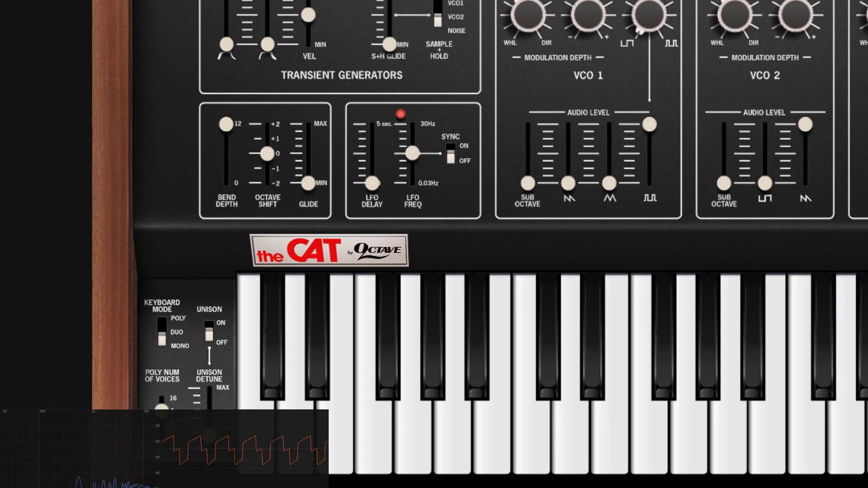
double_click(228, 123)
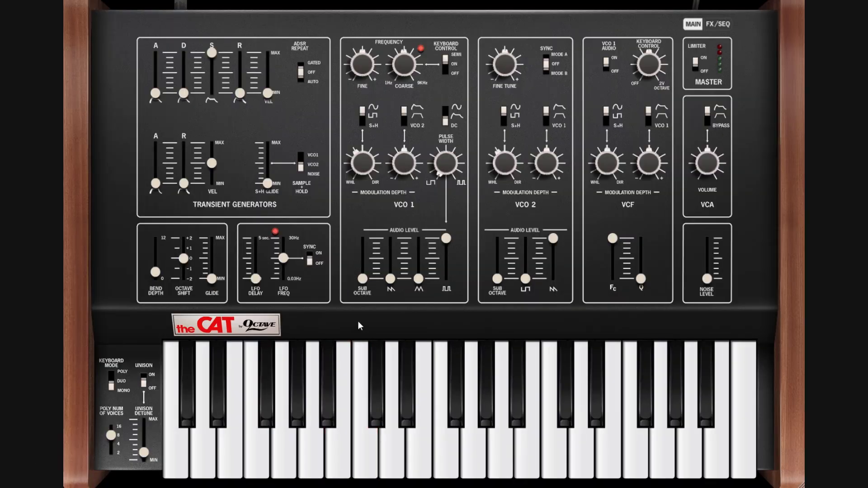
Play a note and raise the VCA volume to 81.8%
left_click(420, 381)
mouse_move(708, 168)
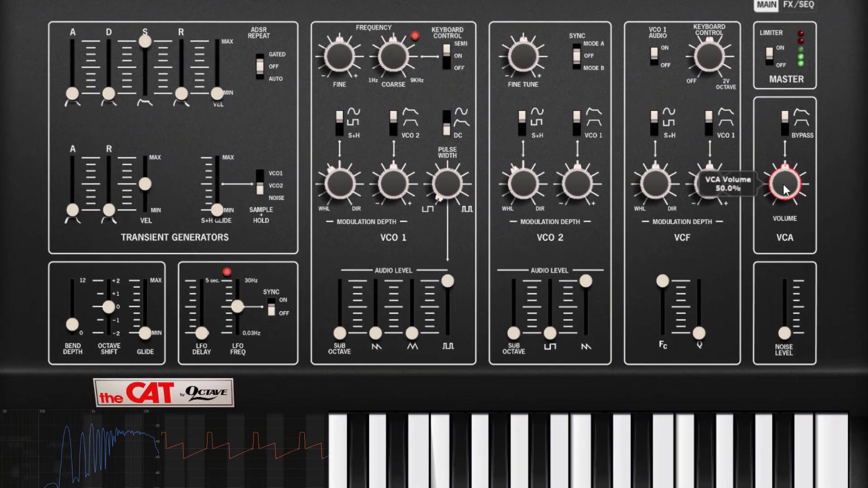
left_click_drag(783, 185, 785, 167)
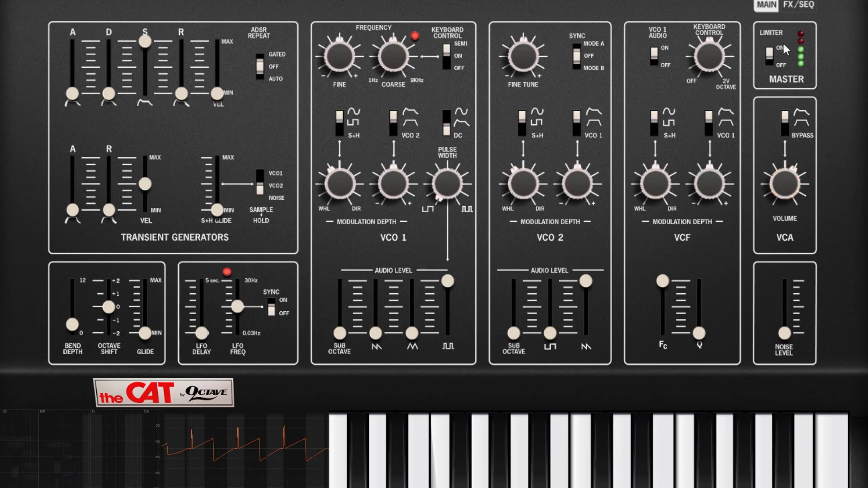
left_click(793, 194)
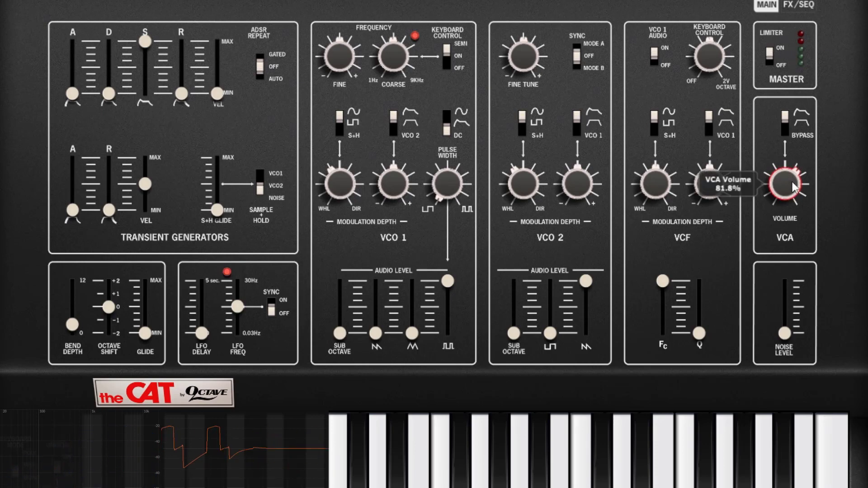
Toggle the master limiter on and off, and switch the VCA envelope source to bypass
left_click(773, 66)
left_click(772, 50)
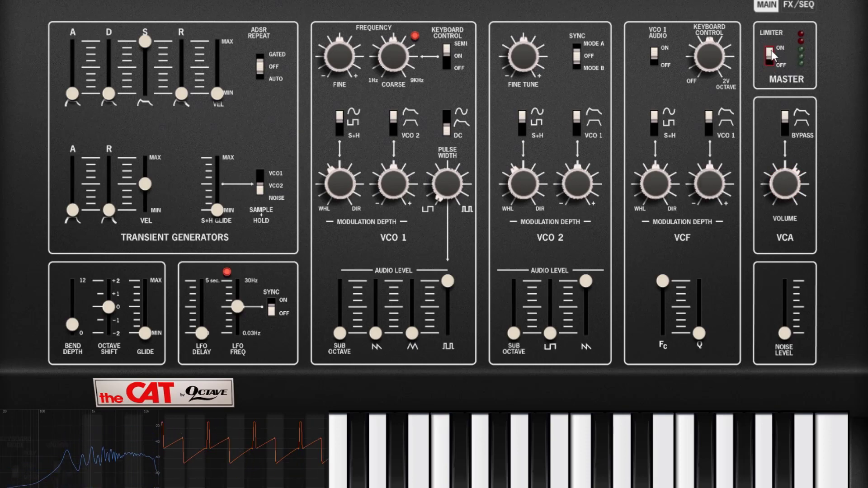
left_click(792, 190)
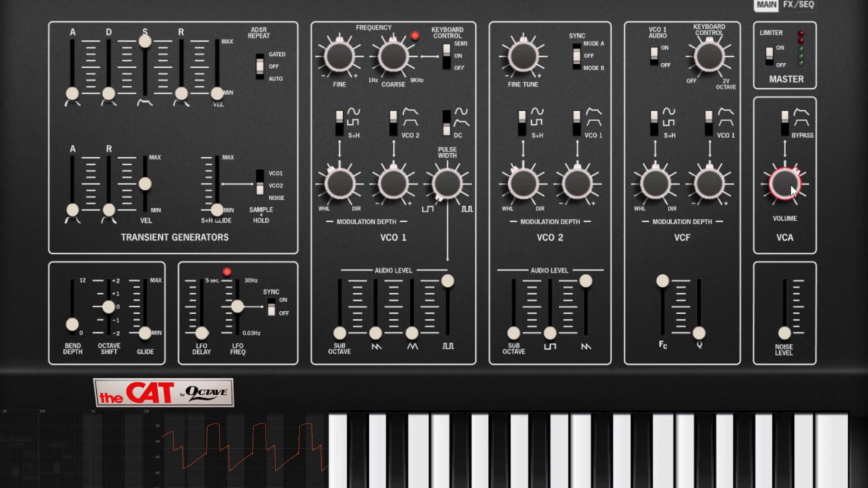
mouse_move(792, 190)
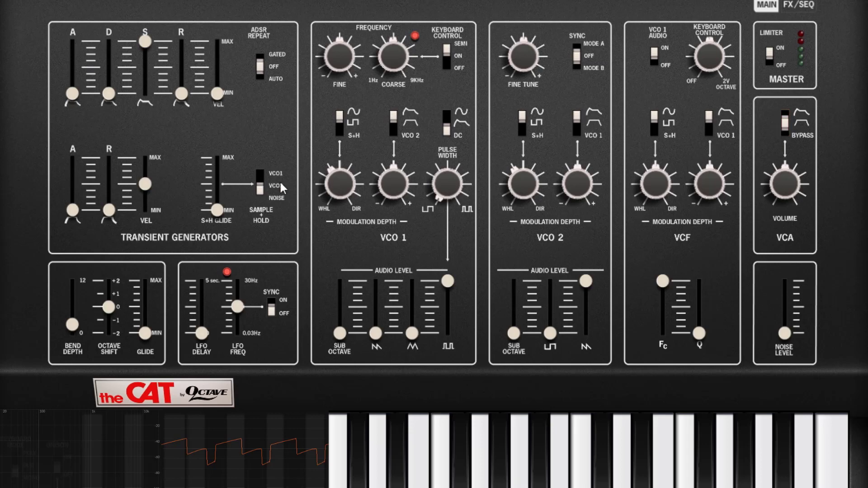
left_click(786, 133)
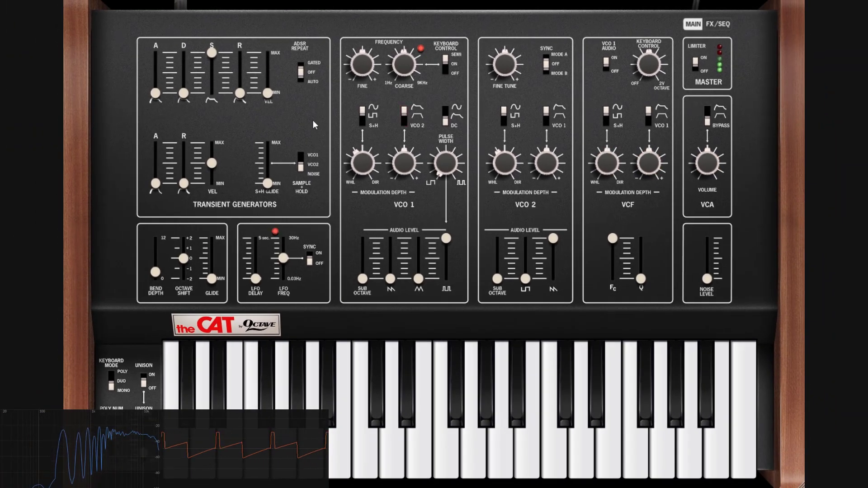
Play individual notes across the on-screen keyboard to audition the current sound
left_click(407, 361)
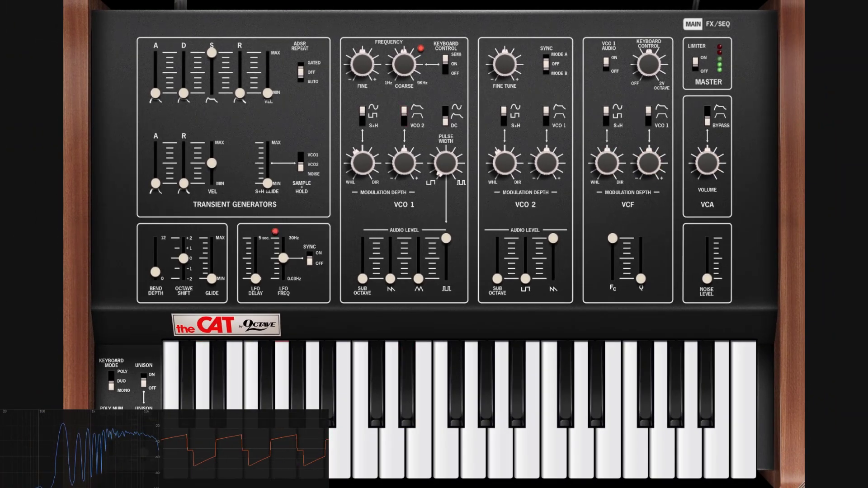
left_click(356, 463)
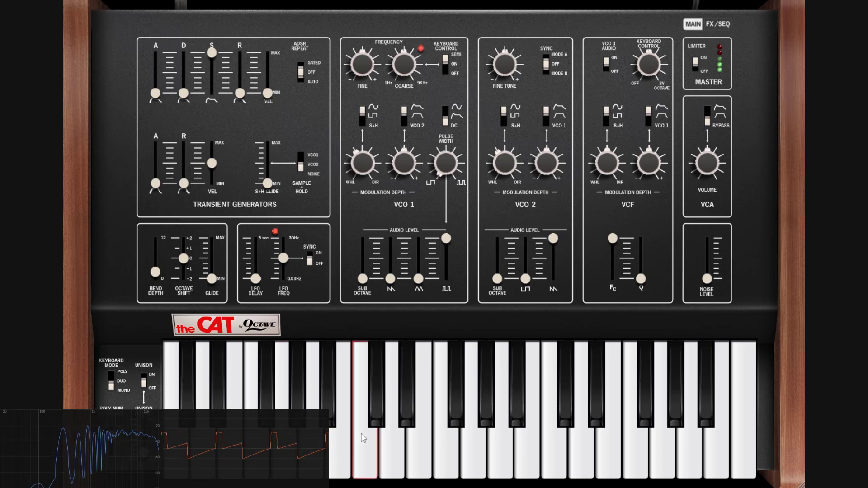
left_click(376, 406)
left_click(377, 409)
left_click(447, 463)
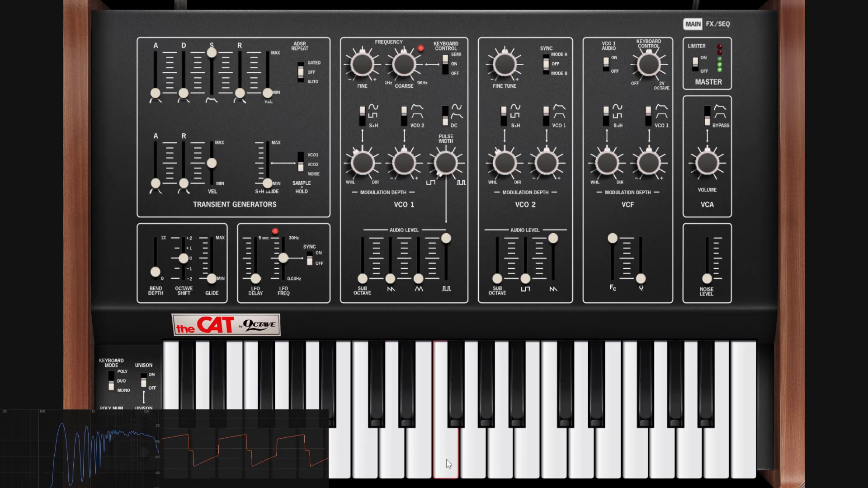
left_click(294, 401)
left_click(295, 401)
left_click(296, 403)
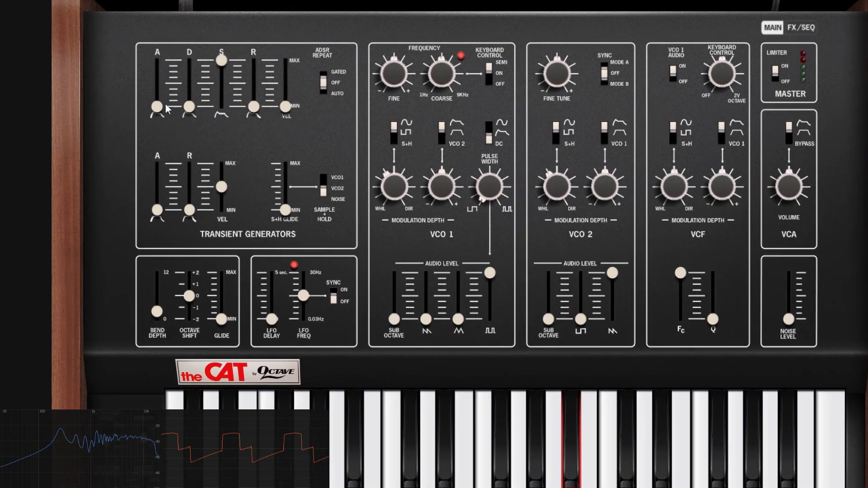
Drop the ADSR sustain to minimum, raise the decay to about midway, and adjust the attack to just below midway
left_click_drag(155, 93, 161, 51)
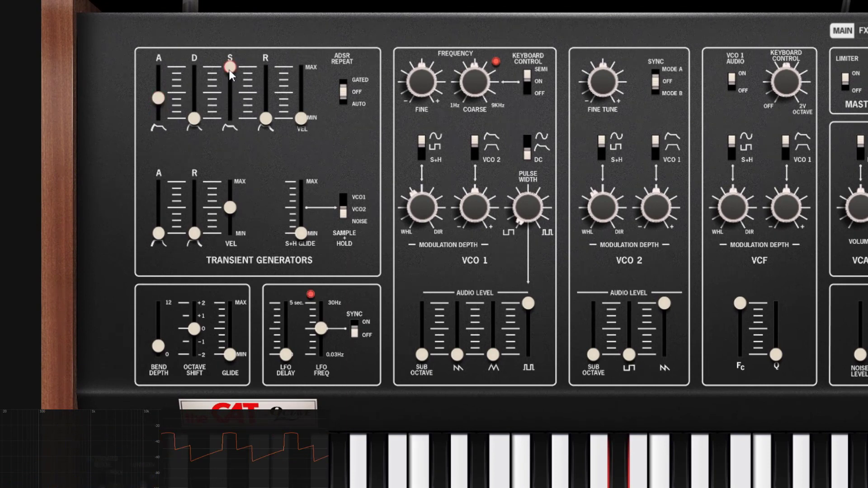
left_click_drag(229, 70, 237, 222)
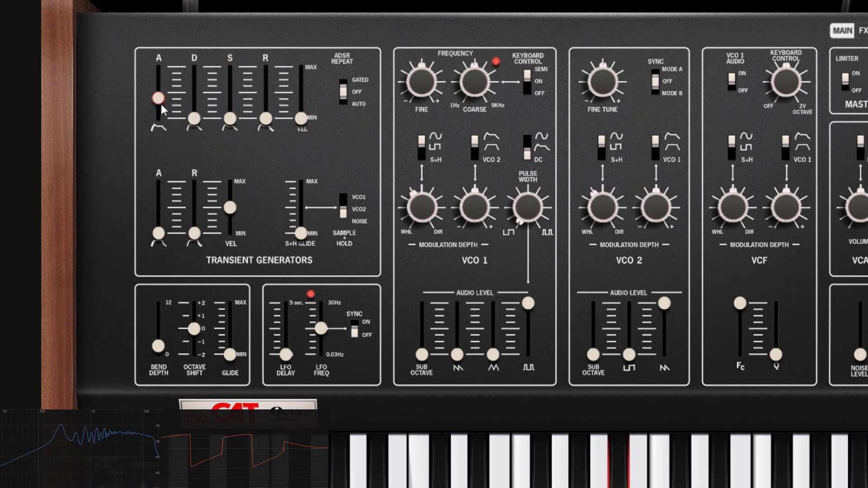
left_click_drag(156, 90, 162, 72)
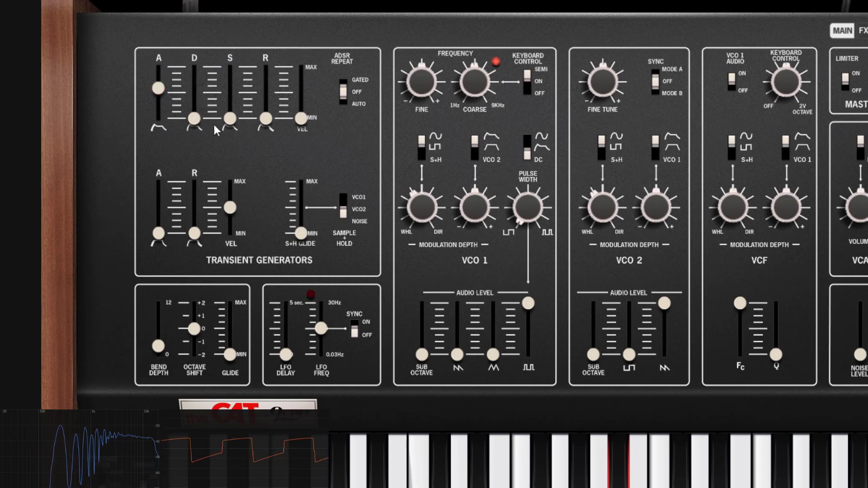
left_click_drag(194, 119, 199, 53)
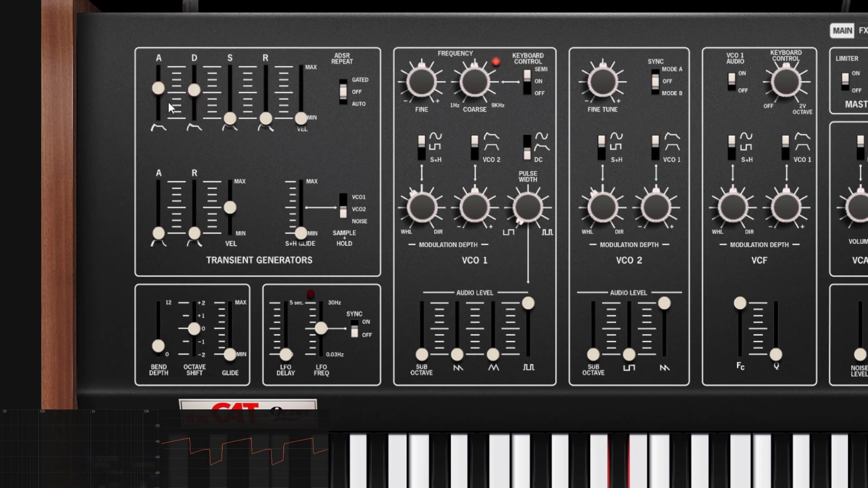
left_click_drag(159, 88, 204, 143)
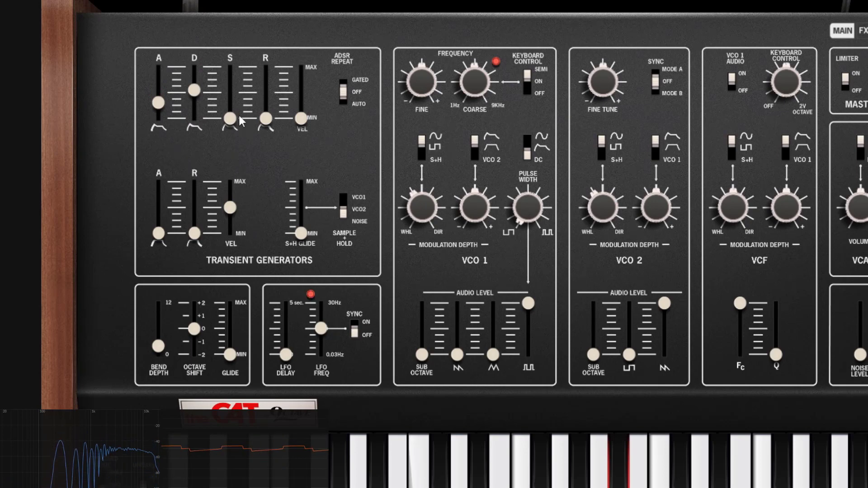
Raise the ADSR sustain and release to about midway, and restore minimum attack, decay and release with full sustain
left_click_drag(234, 117, 238, 54)
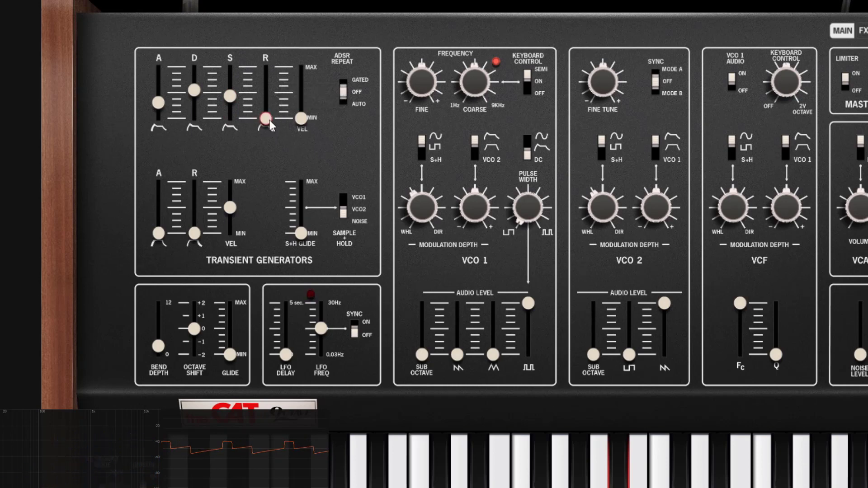
left_click_drag(269, 120, 274, 35)
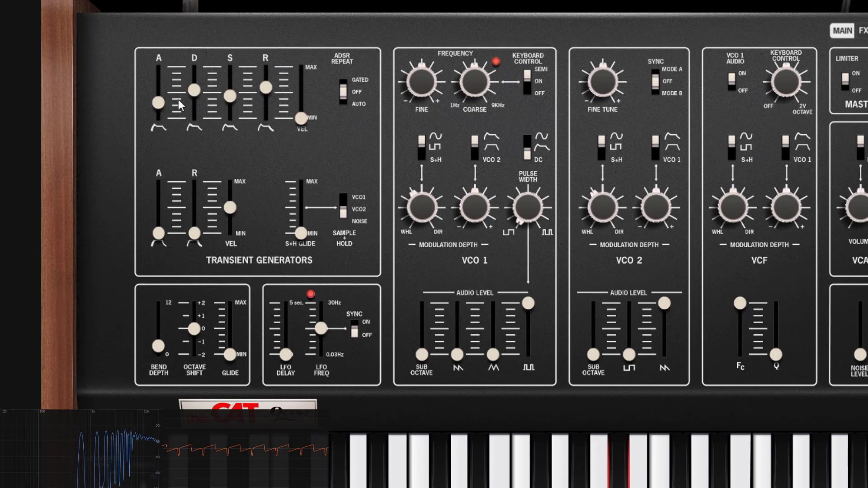
left_click_drag(156, 109, 165, 190)
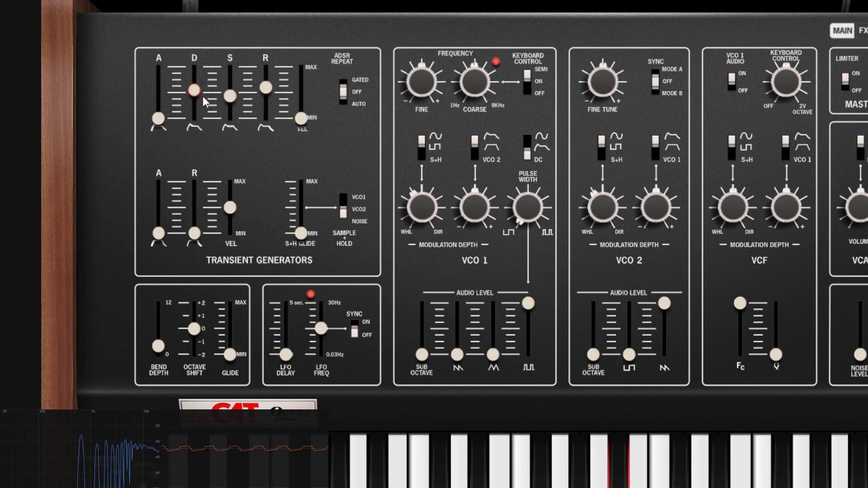
left_click_drag(202, 96, 266, 119)
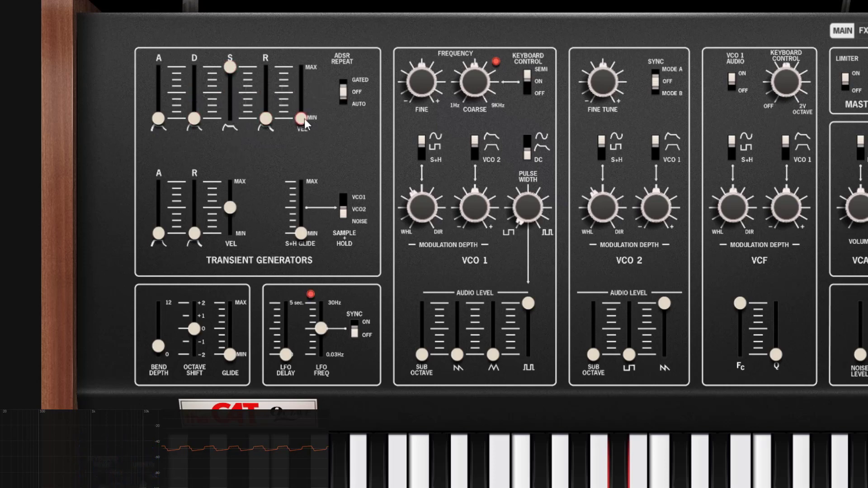
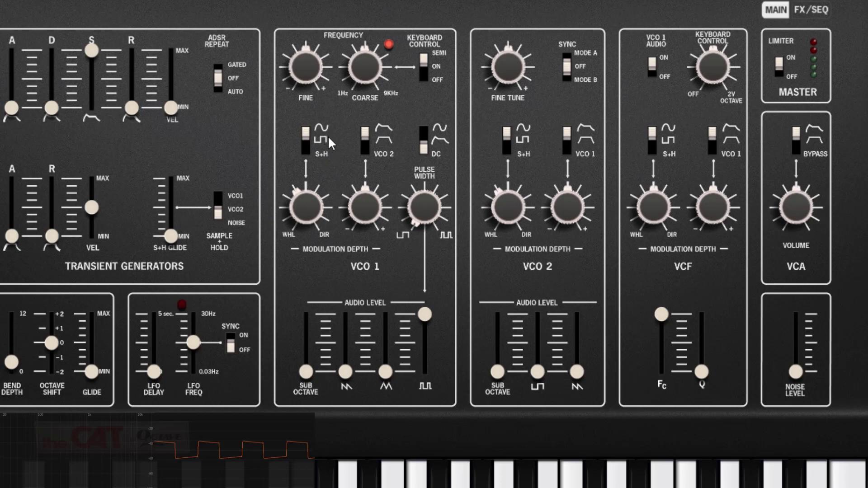
Turn VCO 1's sine modulation depth partway toward DIR and set the LFO frequency to 2.57 Hz
left_click(305, 207)
left_click_drag(310, 197, 314, 161)
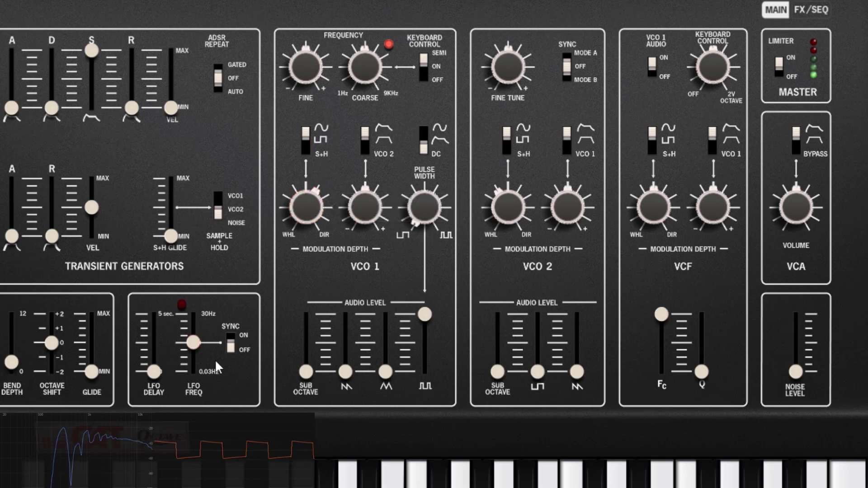
left_click_drag(201, 348, 194, 368)
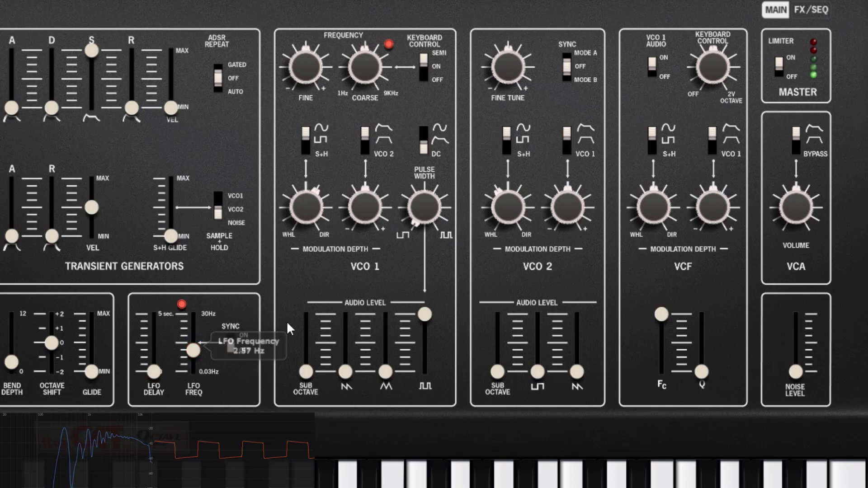
Sweep VCO 1's sine modulation depth up to full DIR and back down, and raise the LFO frequency to slightly above midway
left_click_drag(308, 221, 306, 137)
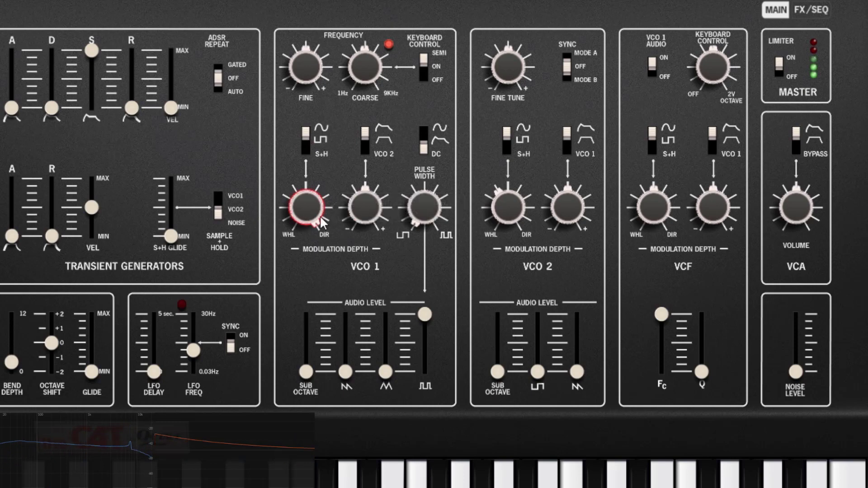
left_click_drag(302, 204, 323, 277)
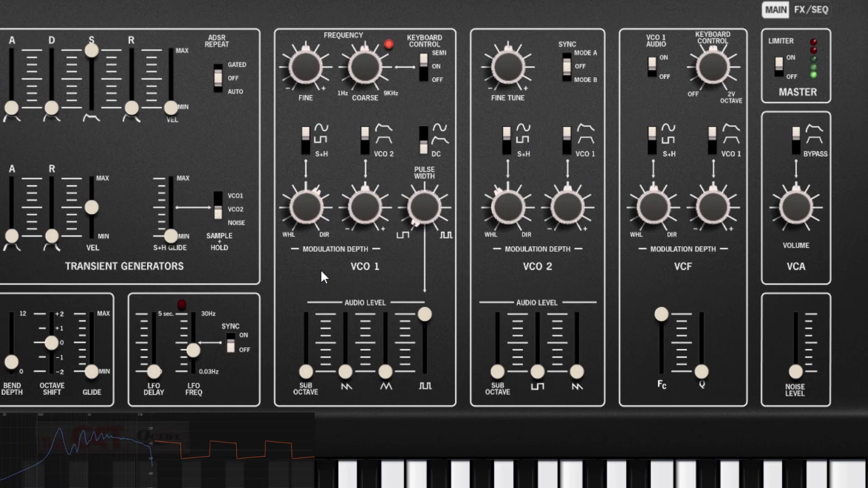
left_click_drag(304, 221, 311, 242)
left_click_drag(195, 345, 204, 311)
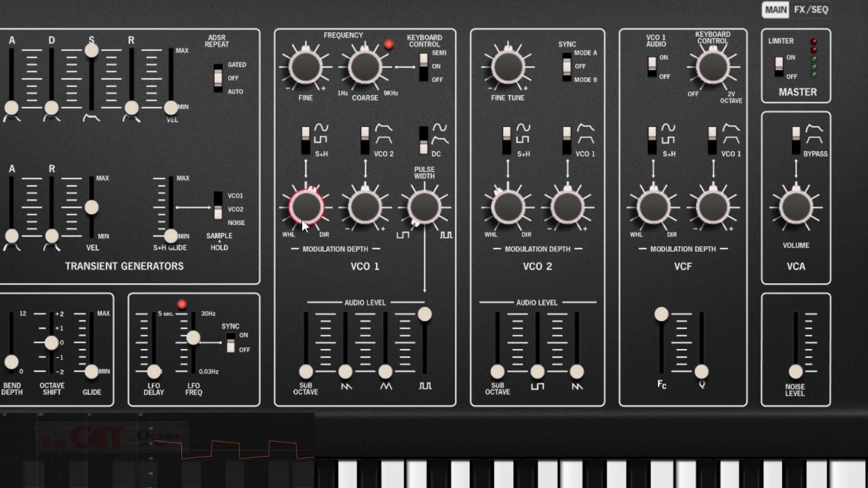
Turn VCO 1's sine modulation depth down, and raise it toward DIR in small amounts to 8.7%
mouse_move(306, 222)
scroll(307, 222, "down", 3)
left_click_drag(302, 216, 330, 255)
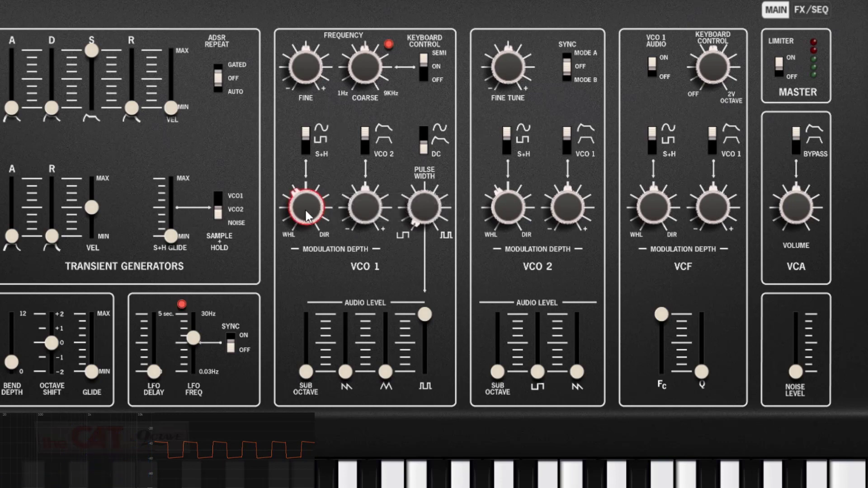
left_click_drag(307, 216, 315, 181)
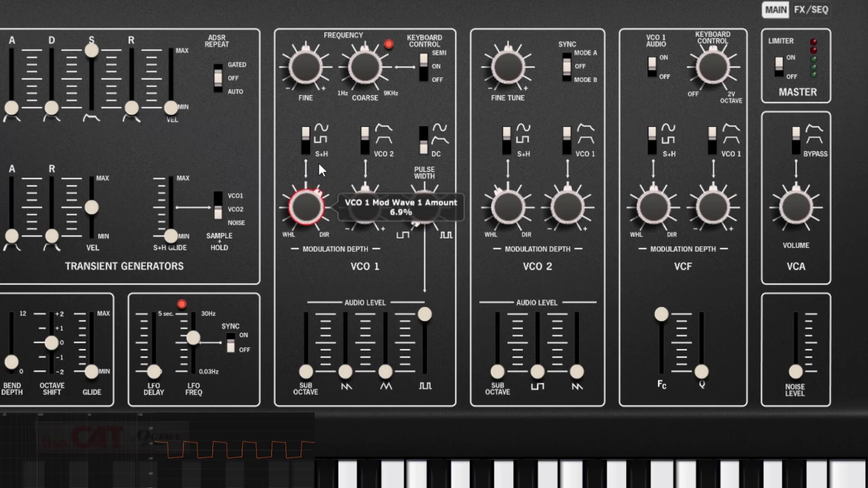
mouse_move(307, 212)
left_mouse_down()
mouse_move(309, 219)
mouse_move(313, 207)
left_mouse_up()
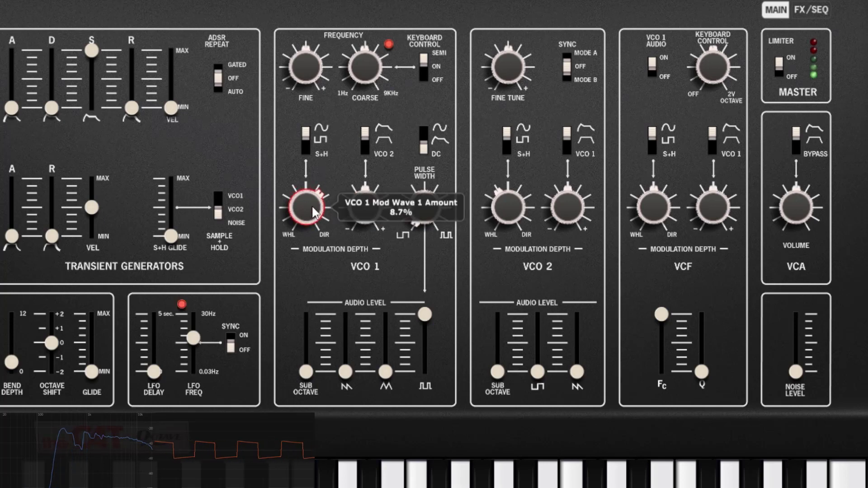
Switch VCO 1's first modulation source to the square wave and set its depth to 5.0%
left_click(305, 139)
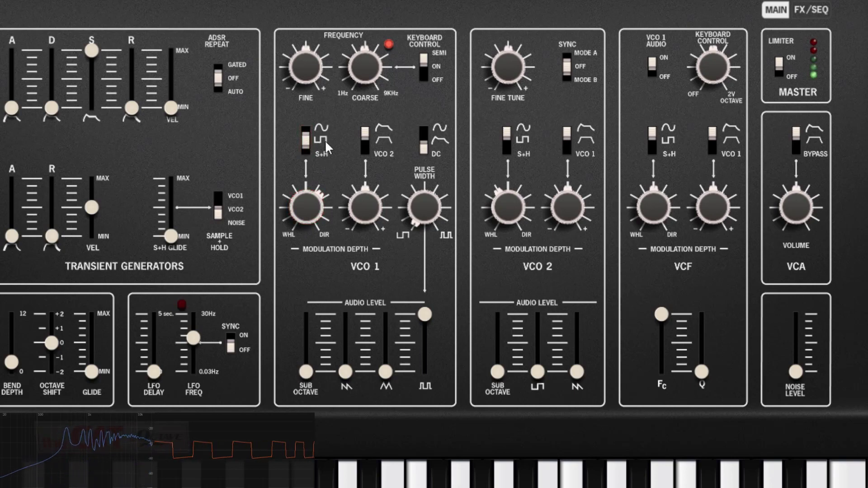
left_click_drag(315, 218, 324, 221)
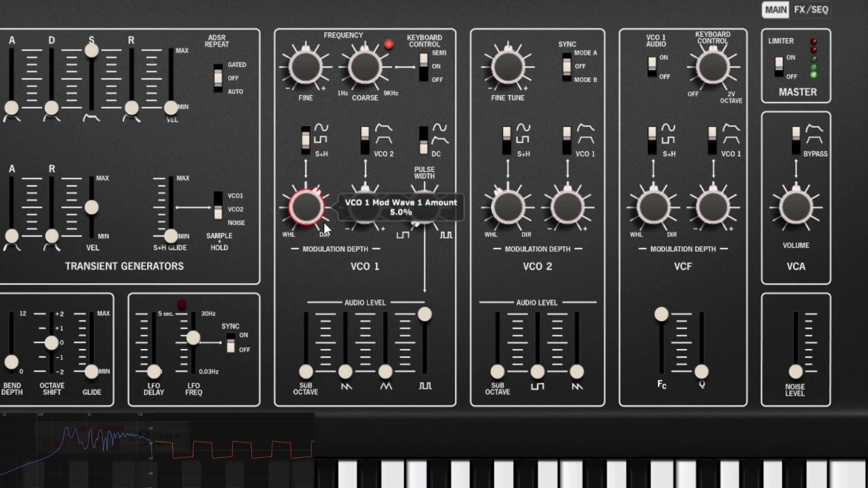
With S+H as VCO 1's modulation source, set the LFO frequency to 10.53 Hz and sweep the depth to full DIR
left_click_drag(197, 341, 206, 364)
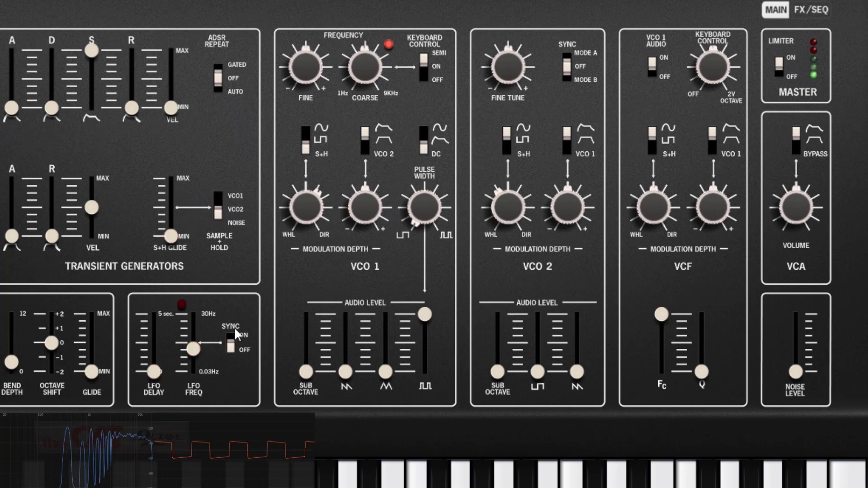
left_click_drag(196, 346, 227, 301)
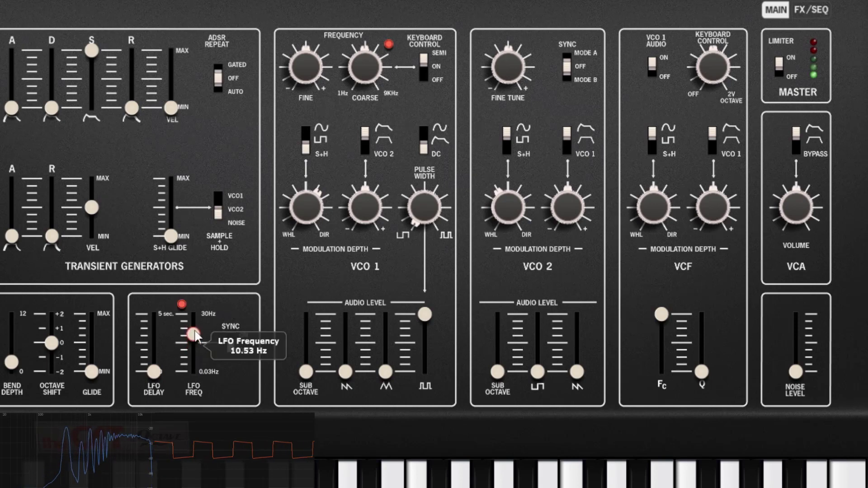
left_click_drag(308, 203, 314, 136)
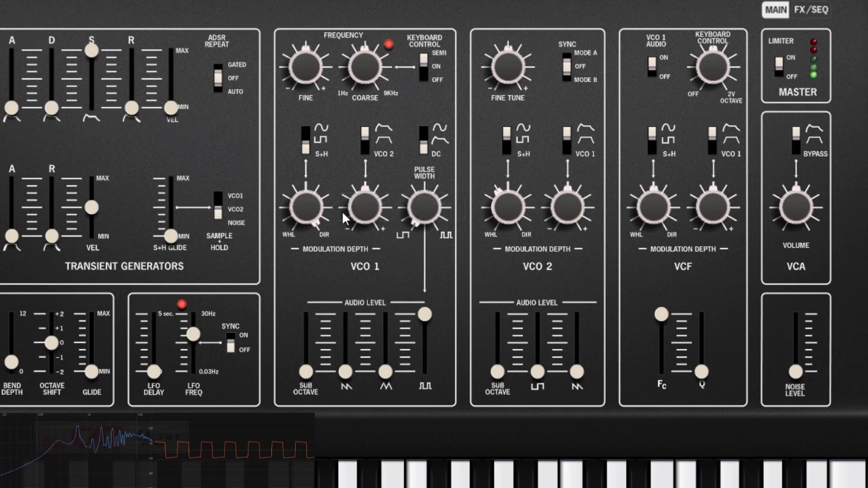
left_click_drag(307, 205, 332, 179)
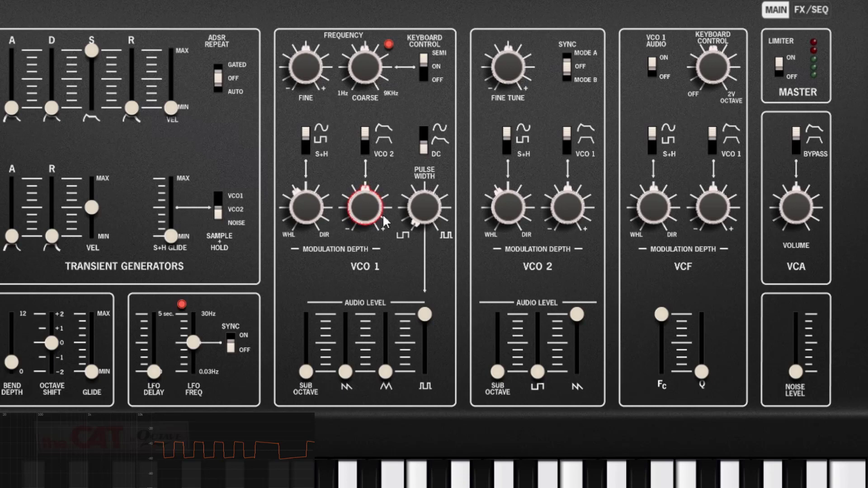
Set VCO 1's envelope modulation depth to 23.6%, drop the VCO 2 saw level to minimum, and readjust the depth
left_click_drag(379, 220, 371, 166)
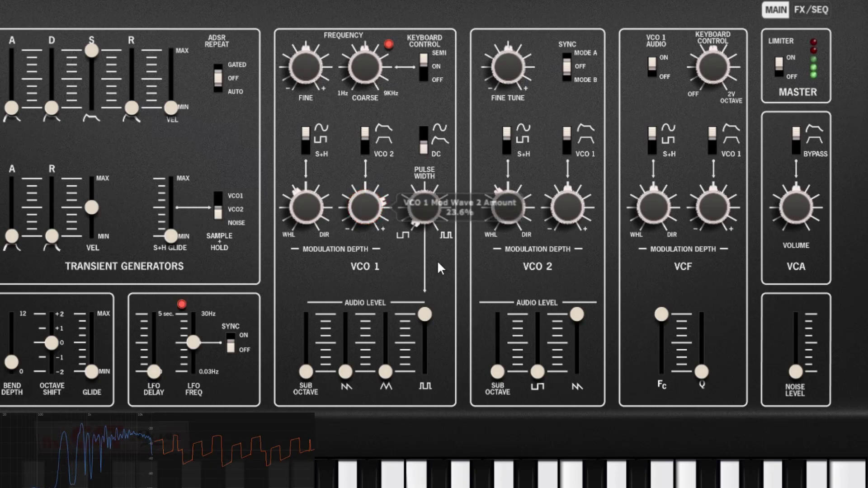
left_click_drag(577, 314, 578, 372)
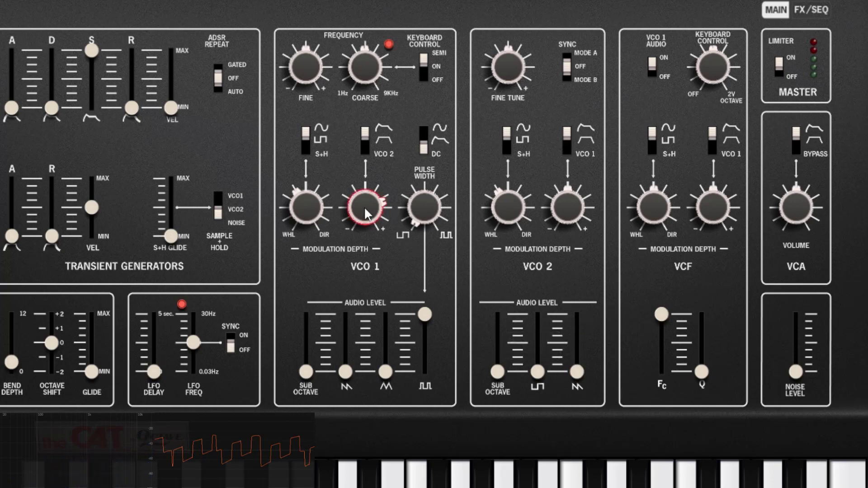
left_click_drag(378, 210, 377, 177)
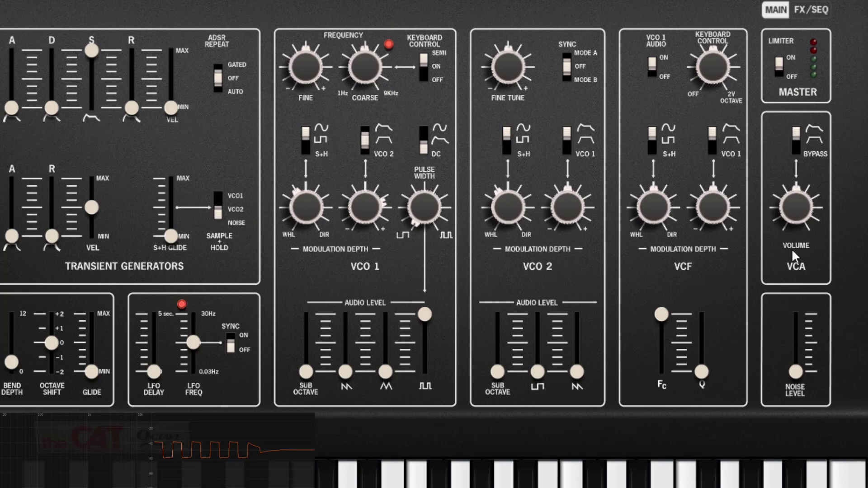
Raise the AR envelope's attack and release to below midway, and the ADSR release to slightly above midway
left_click_drag(15, 234, 33, 183)
left_click_drag(53, 234, 52, 221)
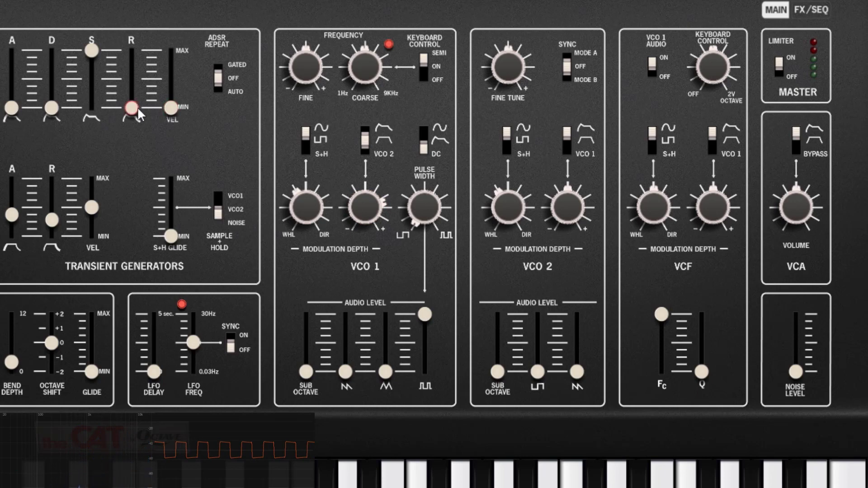
left_click_drag(137, 107, 167, 13)
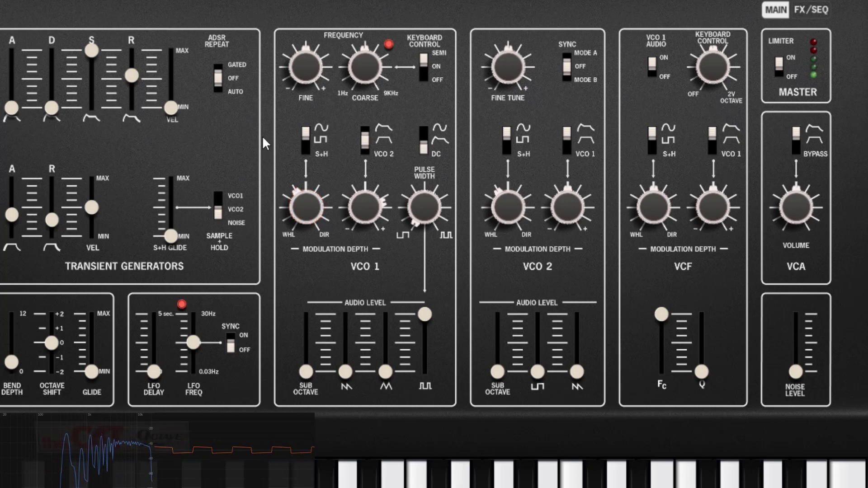
Toggle VCO 1's second modulation source between the ADSR and AR envelopes, leaving it on AR
left_click(362, 131)
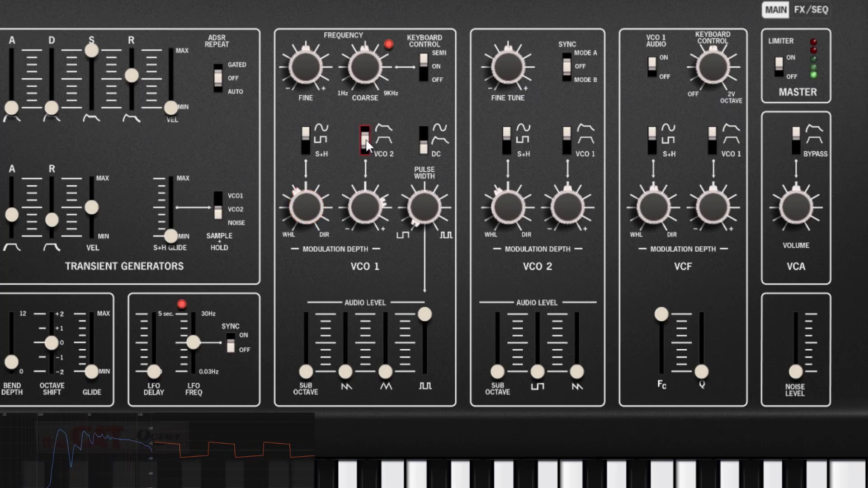
left_click(365, 140)
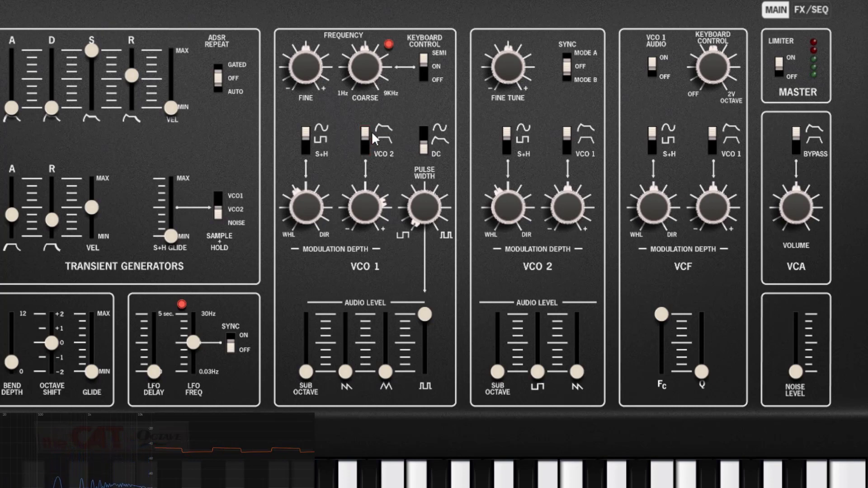
left_click(364, 141)
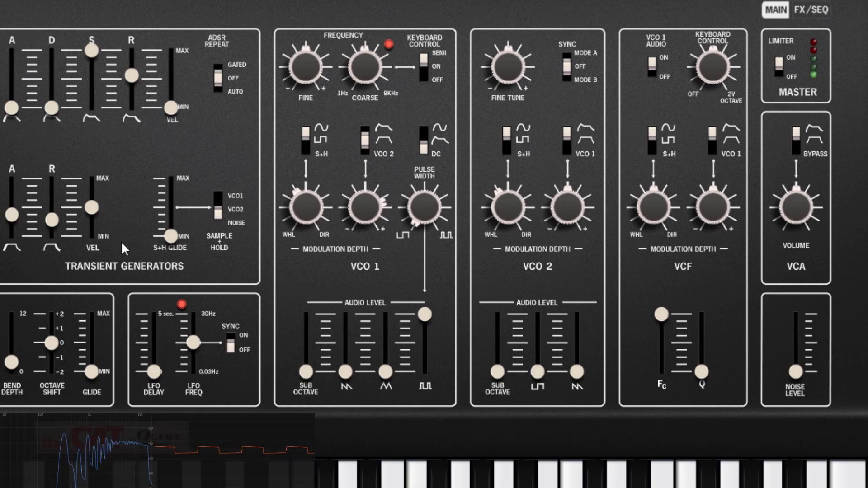
Sweep VCO 1's AR modulation depth to full positive, to -100%, and back up to positive, and reset it to centre
left_click_drag(353, 218, 364, 167)
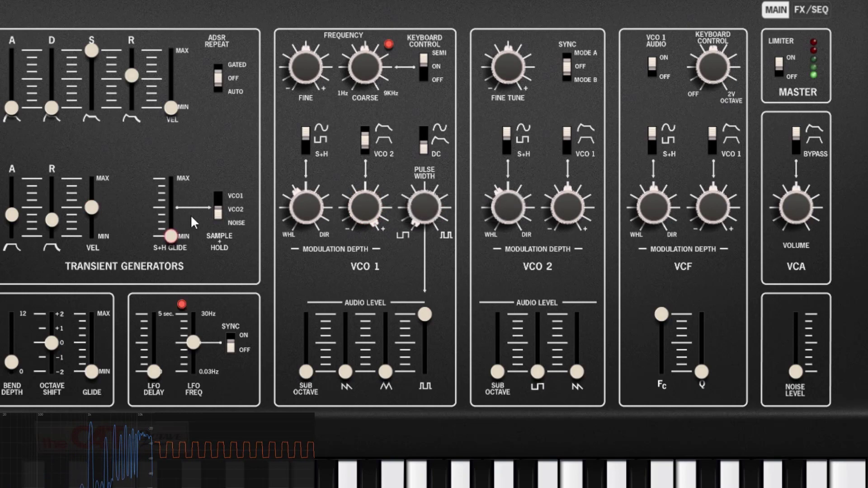
left_click_drag(365, 215, 357, 230)
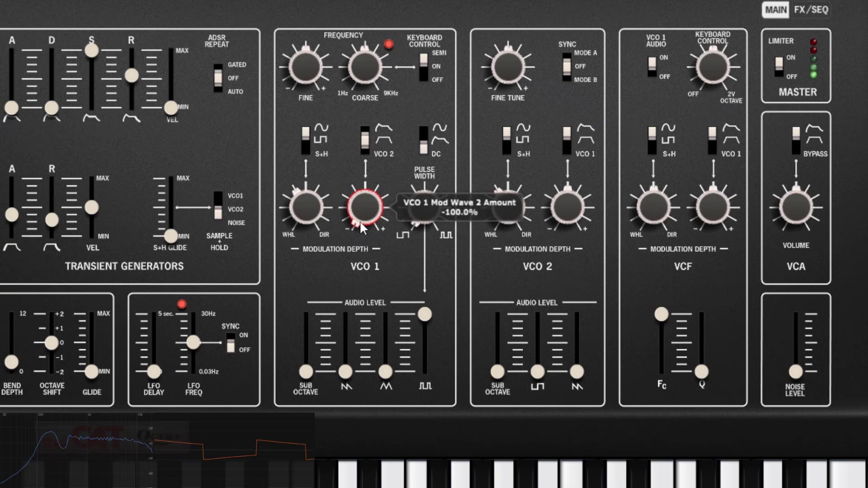
left_click_drag(360, 220, 355, 109)
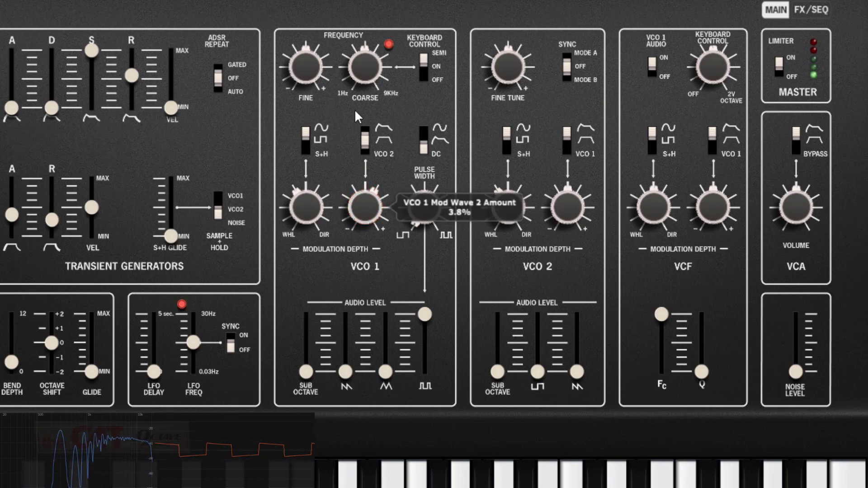
left_click_drag(364, 206, 365, 149)
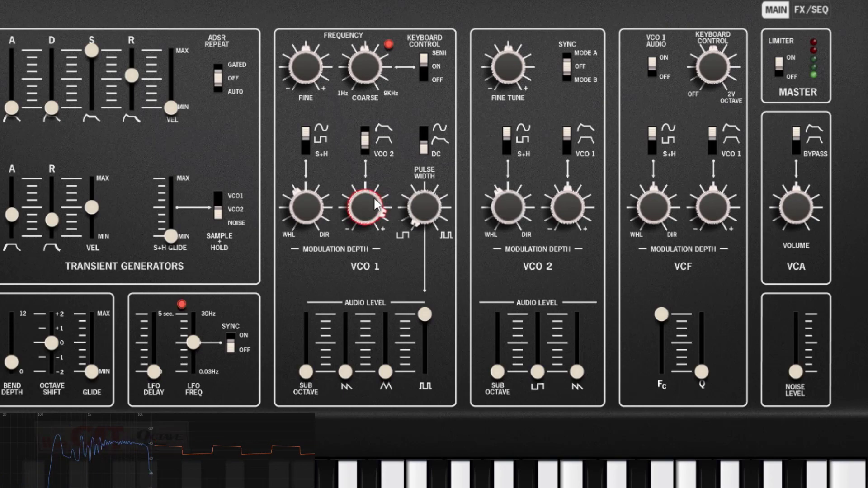
double_click(374, 199)
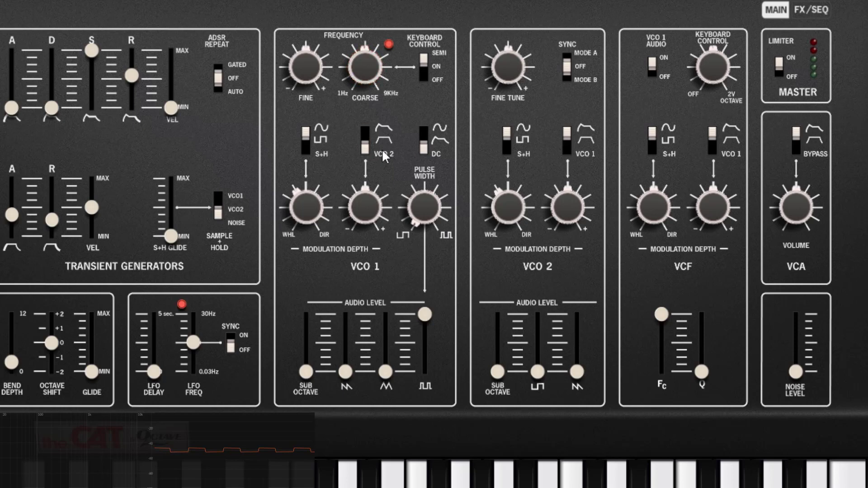
Raise VCO 1's modulation depth from VCO 2, set the VCO 2 saw level to 98.7%, and fine-adjust the depth
left_click_drag(366, 206, 365, 140)
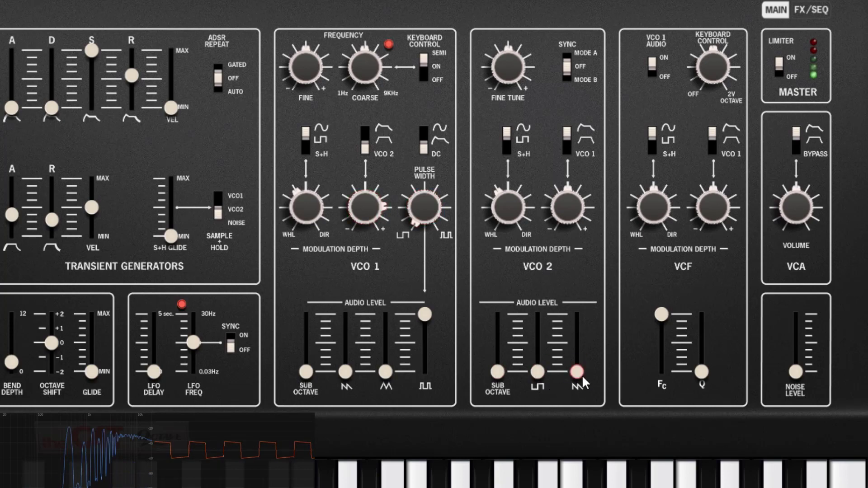
left_click_drag(580, 374, 459, 204)
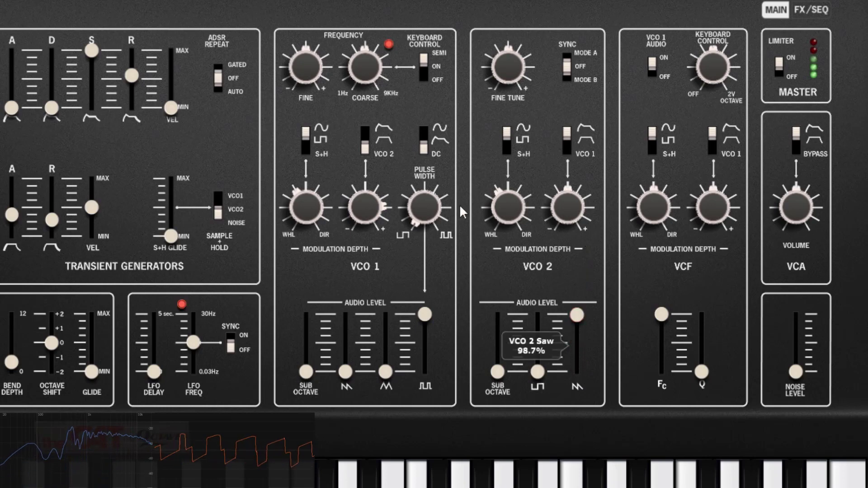
left_click_drag(373, 204, 391, 197)
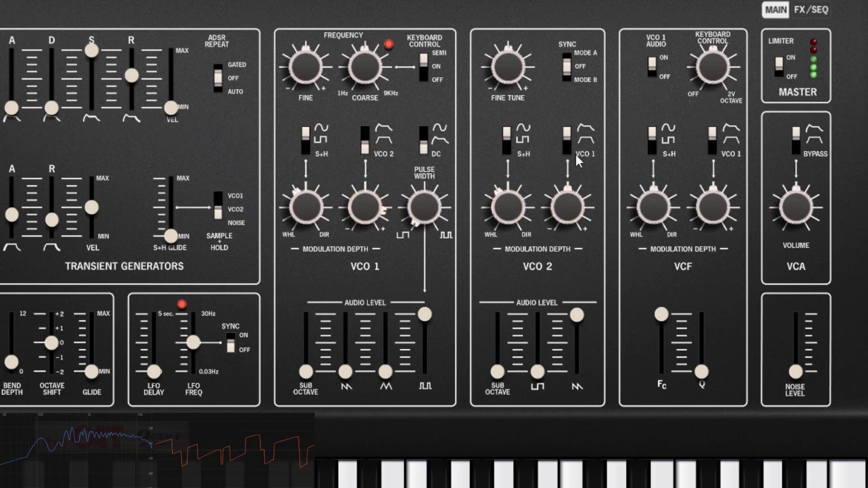
Raise VCO 2's sub octave level and lower its saw level to minimum
left_click_drag(498, 371, 497, 325)
left_click_drag(577, 316, 589, 409)
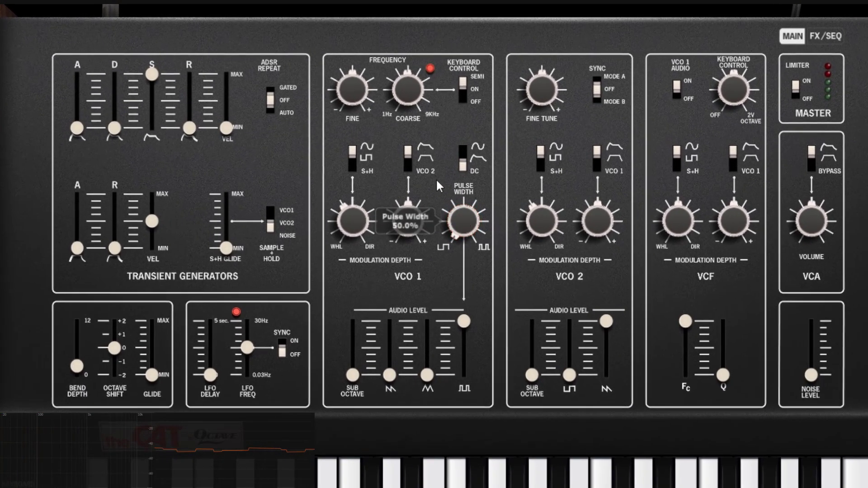
Drop the VCO 2 saw and VCO 1 pulse levels to minimum, and raise VCO 1's sub octave level to 100%
left_click_drag(606, 323, 608, 387)
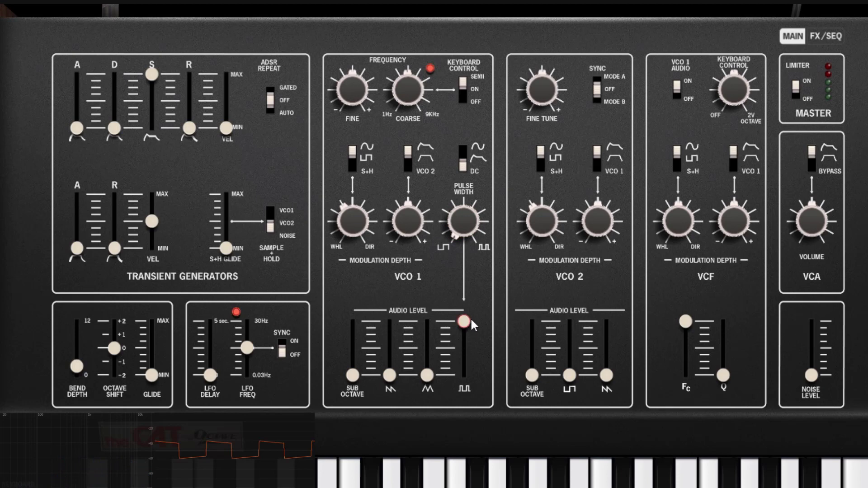
left_click_drag(465, 322, 463, 378)
left_click_drag(352, 376, 353, 322)
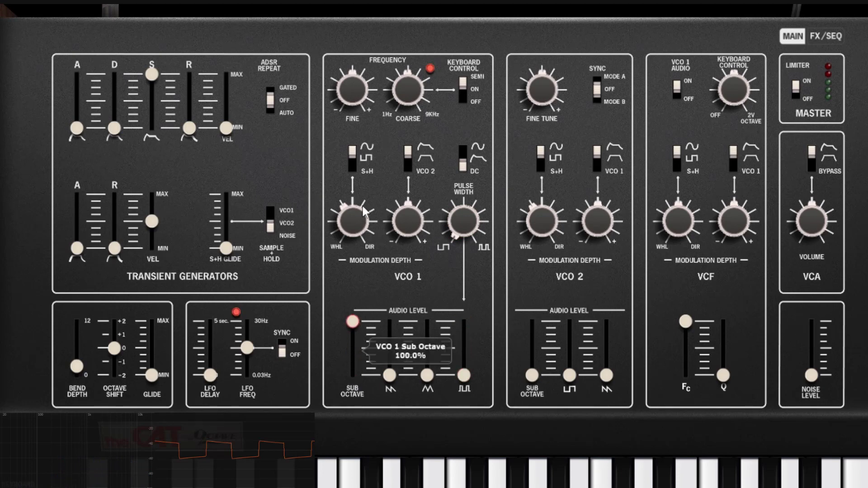
Try the pulse width knob on the sub octave, and replace the sub octave with VCO 1's pulse wave at full level
left_click_drag(465, 233, 468, 137)
left_click_drag(353, 321, 352, 375)
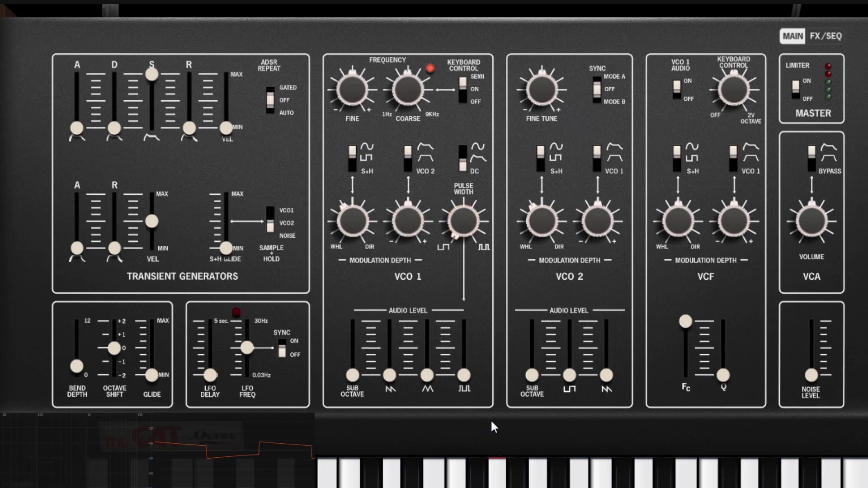
left_click_drag(464, 370, 464, 321)
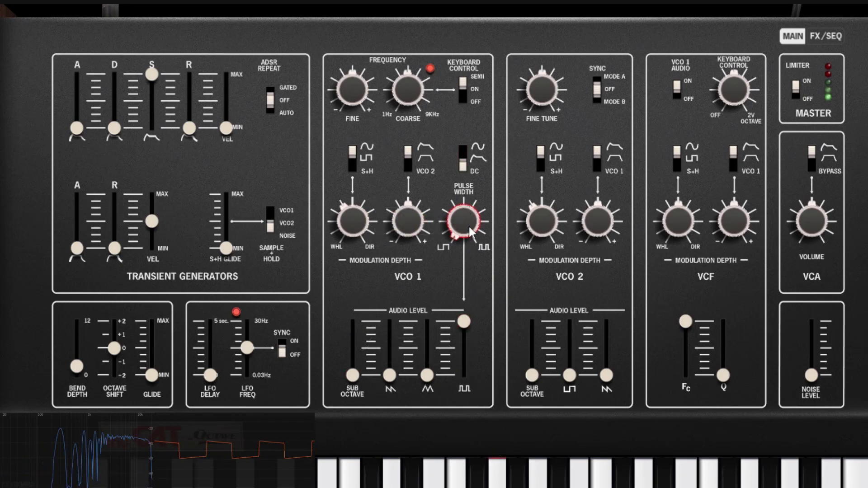
Sweep VCO 1's pulse width manually and with the LFO as its modulation source, lowering the LFO frequency slightly
left_click_drag(473, 215, 471, 172)
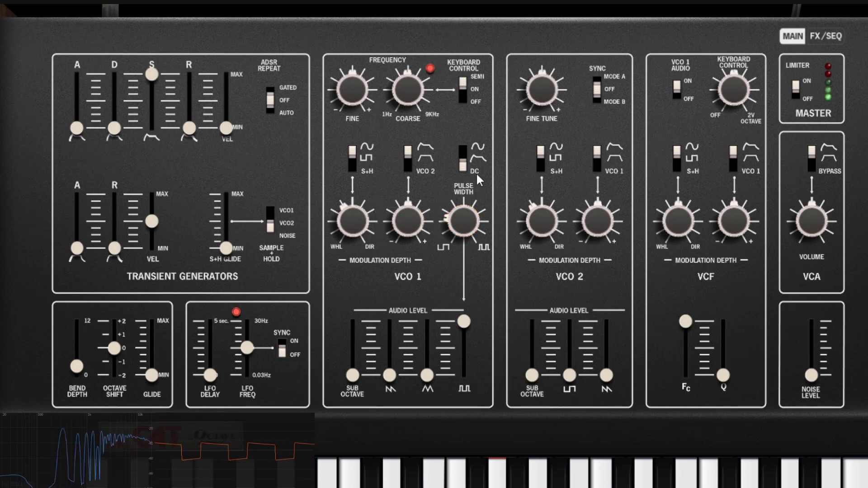
mouse_move(469, 180)
left_mouse_down()
mouse_move(472, 207)
mouse_move(472, 170)
mouse_move(474, 199)
mouse_move(464, 195)
left_mouse_up()
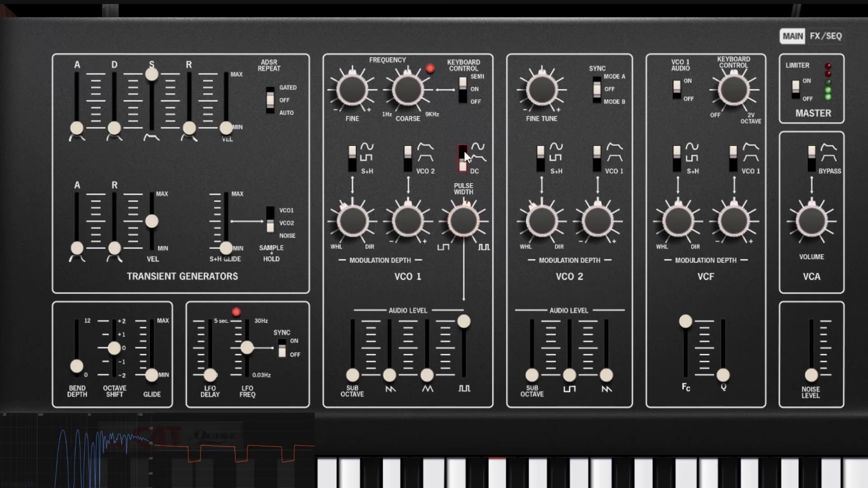
left_click(463, 158)
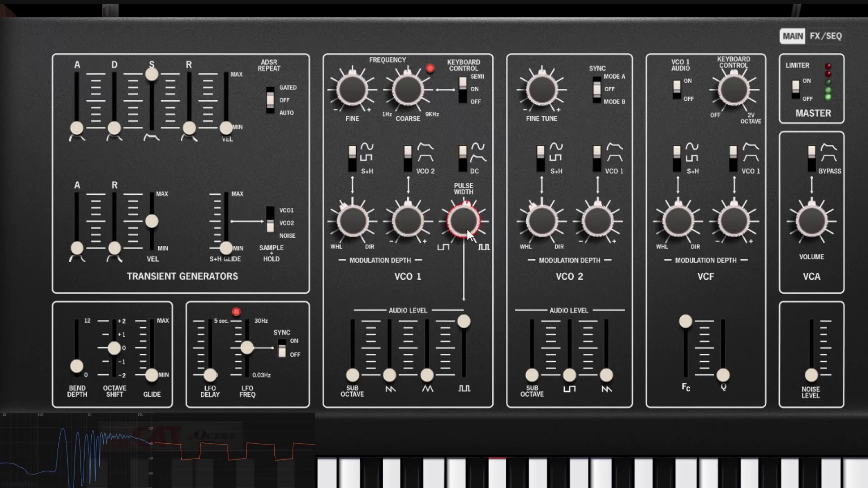
mouse_move(468, 225)
left_mouse_down()
mouse_move(473, 206)
mouse_move(476, 262)
mouse_move(480, 221)
left_mouse_up()
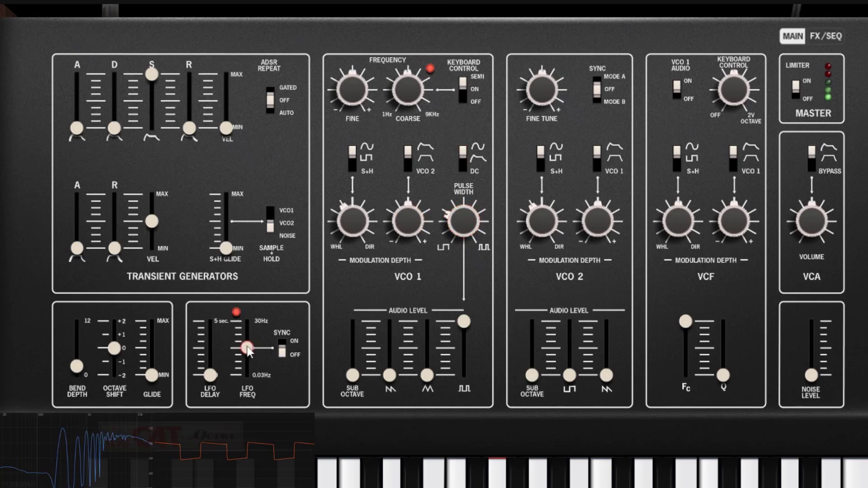
left_click_drag(247, 346, 290, 368)
left_click_drag(463, 218, 460, 159)
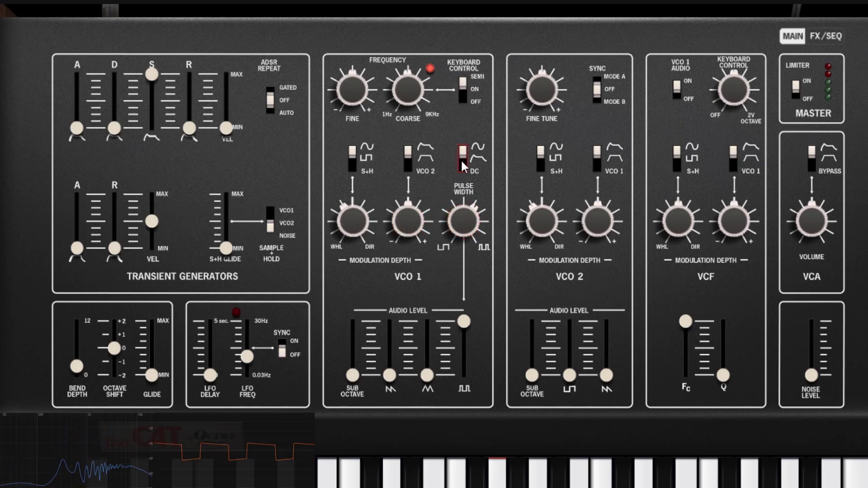
Switch VCO 1's pulse width source to the envelope, raise the ADSR attack, decay and release, and lower its sustain to slightly below half
left_click(462, 162)
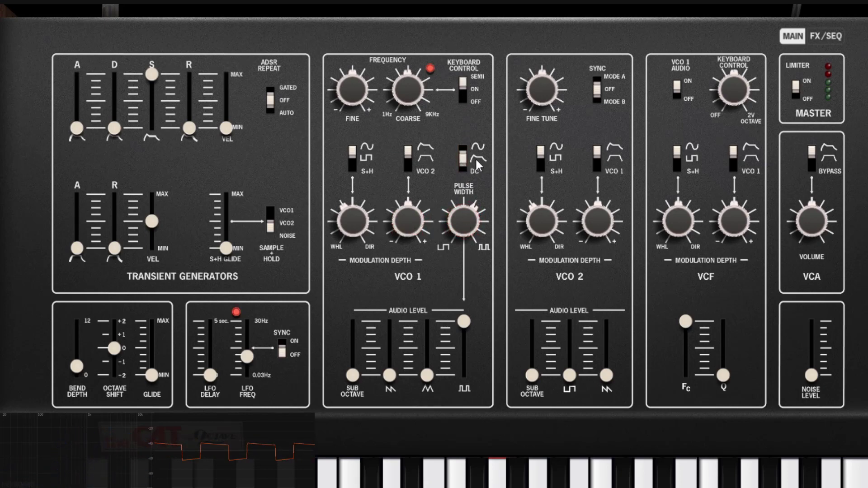
left_click_drag(83, 121, 96, 86)
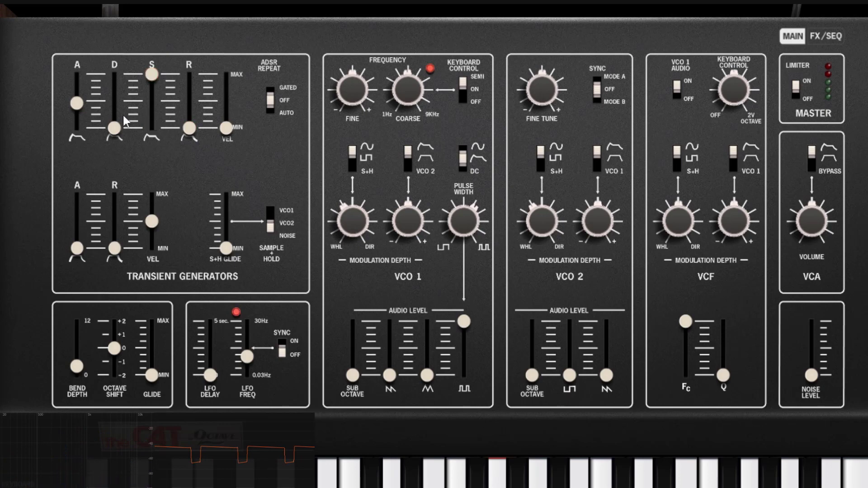
left_click_drag(122, 86, 134, 21)
left_click_drag(157, 74, 146, 154)
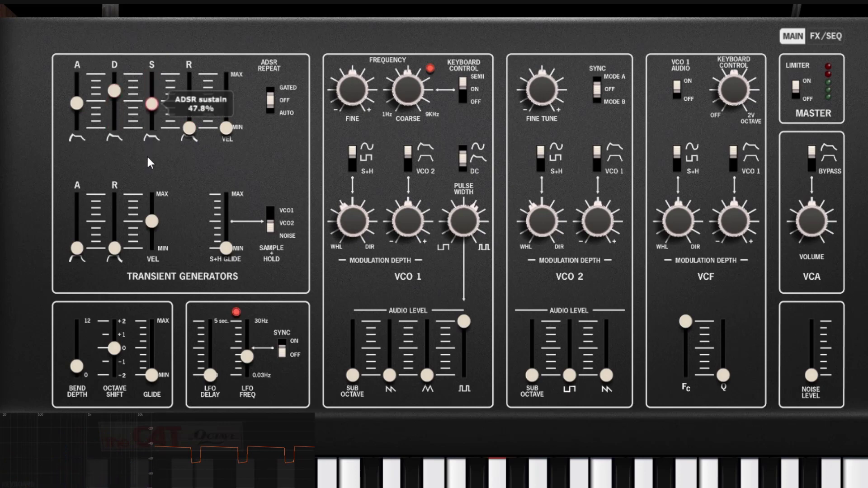
left_click_drag(189, 128, 189, 88)
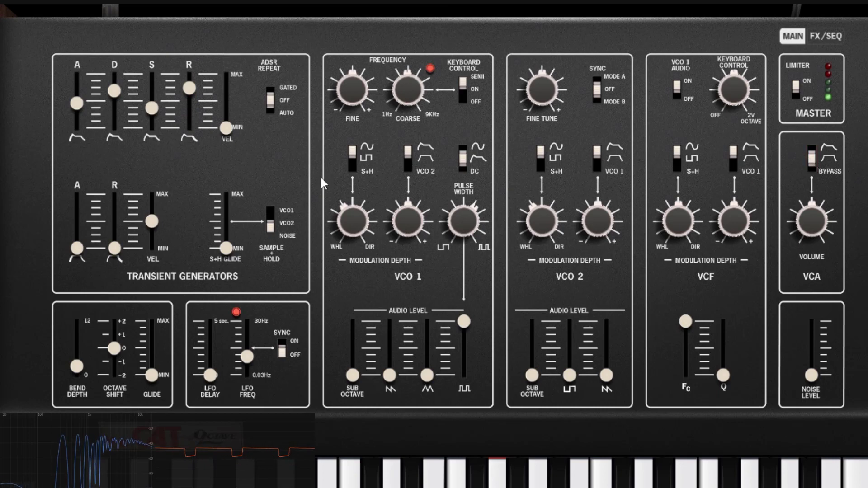
Sweep VCO 1's envelope-driven pulse width depth from minimum upward, and lower the AR generator's velocity amount to minimum
left_click_drag(482, 225, 461, 452)
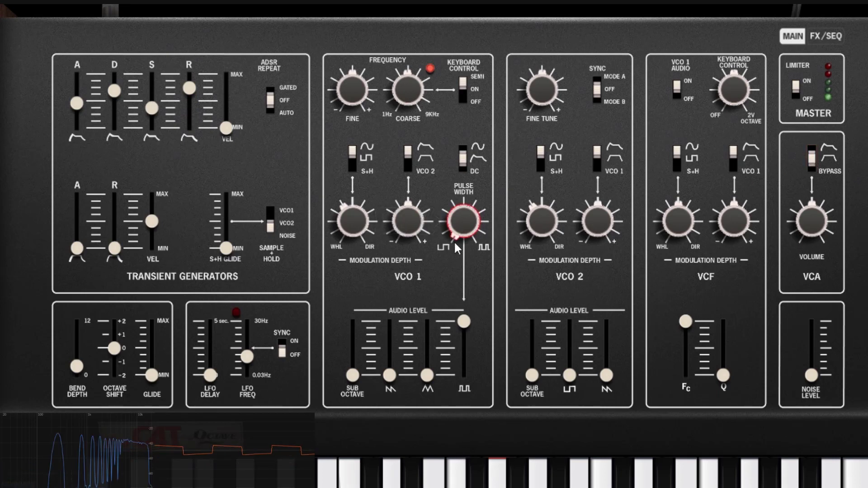
left_click_drag(454, 241, 458, 127)
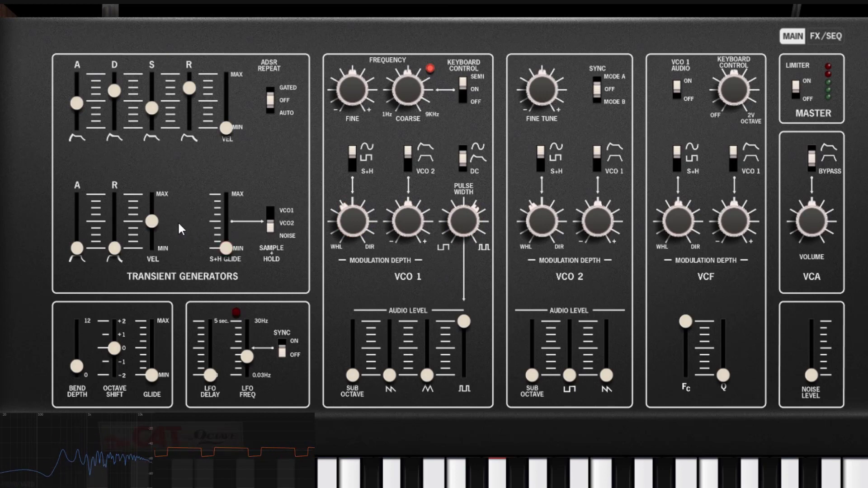
left_click_drag(152, 221, 152, 248)
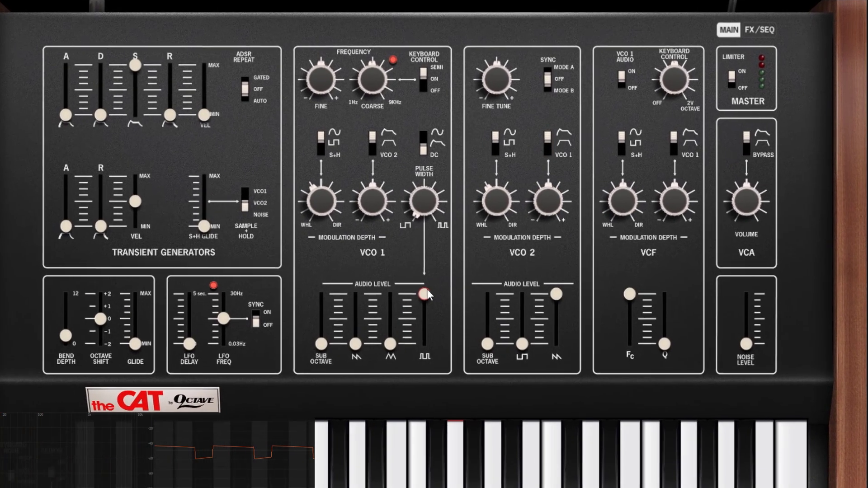
Lower VCO 1's pulse level to minimum and try VCO 2's first modulation depth with the sine, square and S+H sources
left_click_drag(452, 241, 451, 281)
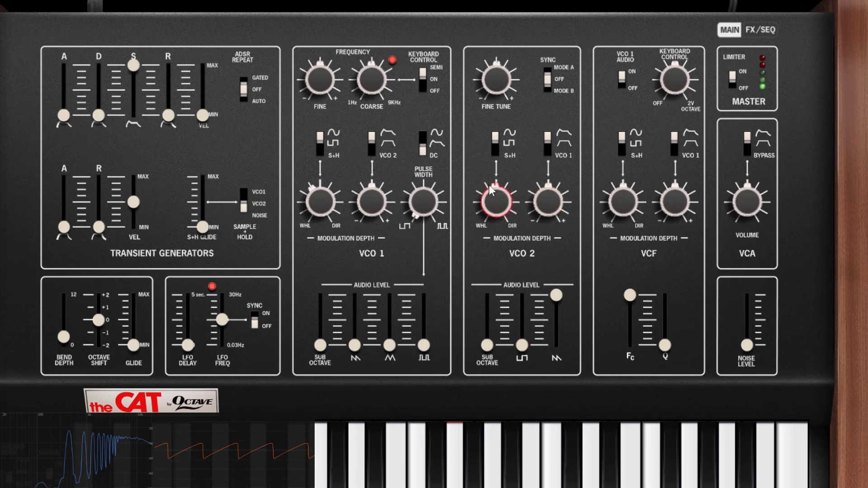
left_click_drag(489, 185, 489, 153)
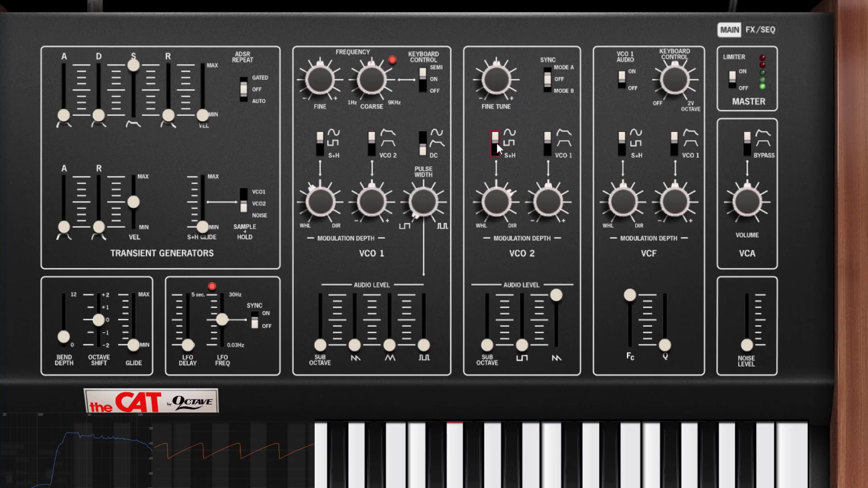
left_click(495, 142)
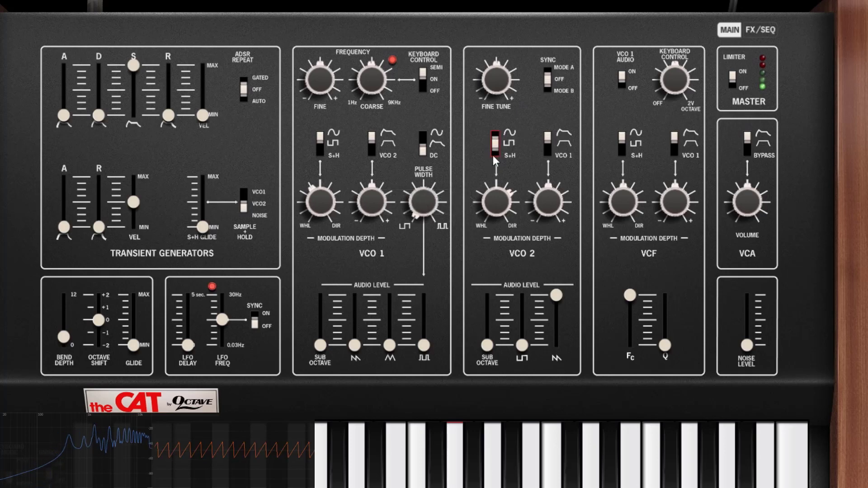
left_click(494, 152)
mouse_move(499, 181)
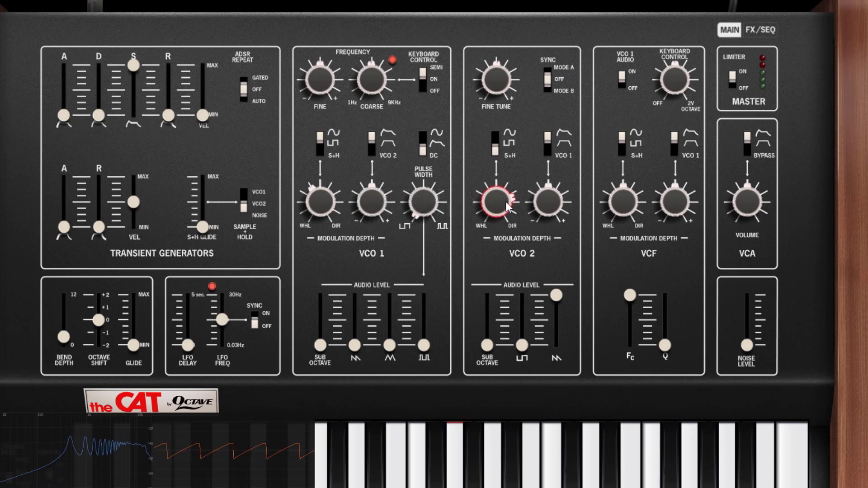
mouse_move(507, 206)
scroll(507, 206, "down", 6)
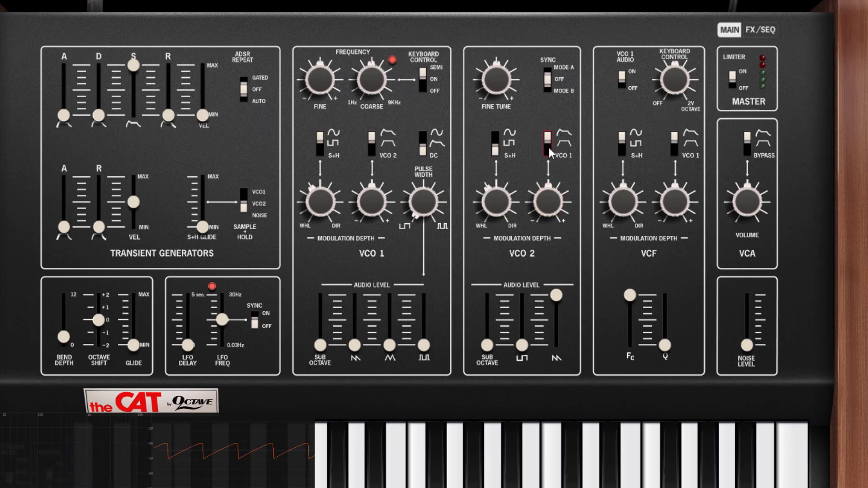
Raise VCO 2's envelope modulation amount to 34.8% and shape the transient generators with longer AR attack and release and minimum velocity
left_click_drag(548, 205, 552, 169)
left_click_drag(64, 227, 133, 227)
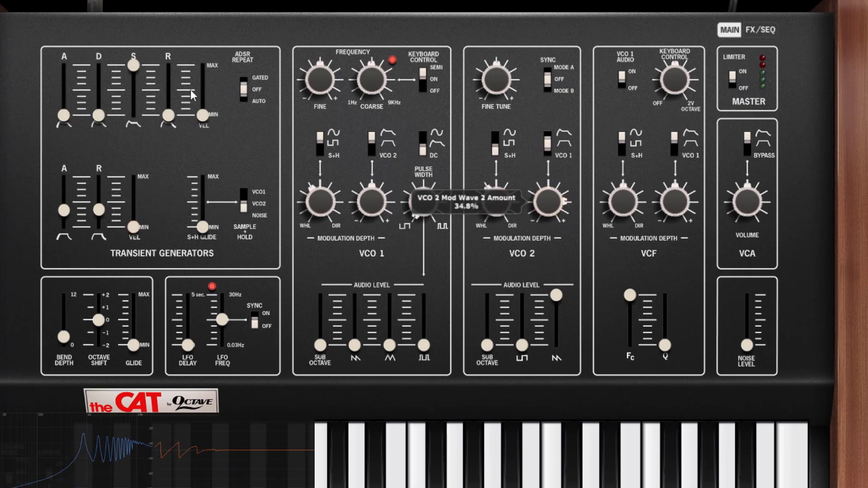
left_click_drag(169, 116, 168, 95)
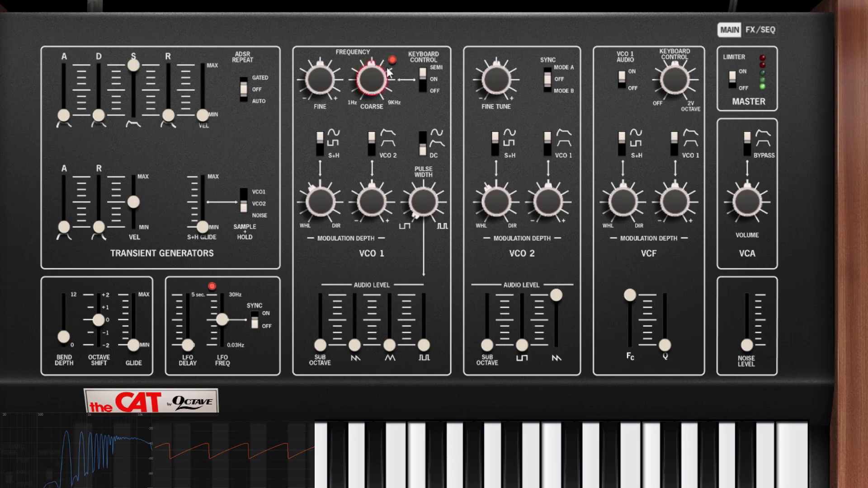
Set VCO 2's second modulation source to VCO 1 at 37.6% and raise VCO 1's pulse, saw and triangle levels
left_click(547, 153)
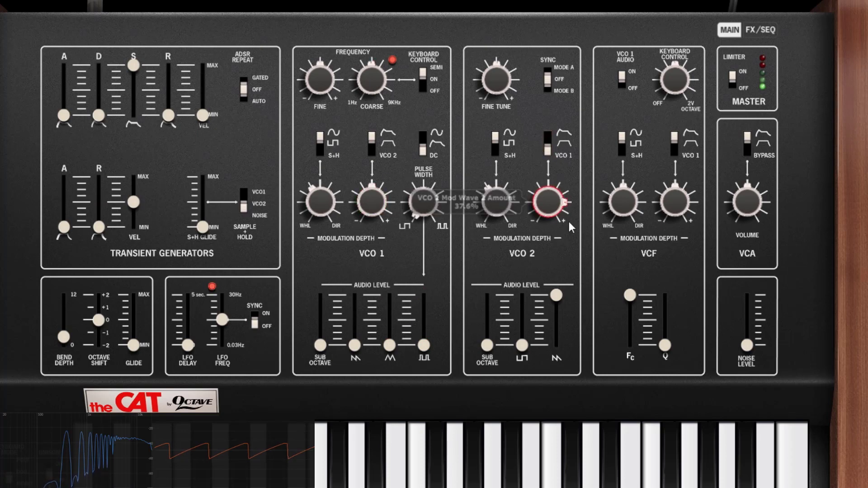
left_click_drag(424, 345, 433, 256)
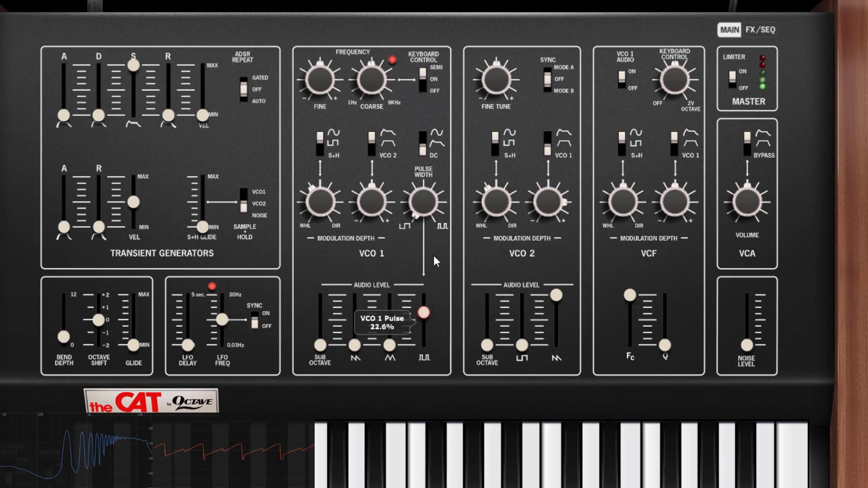
left_click_drag(356, 344, 364, 289)
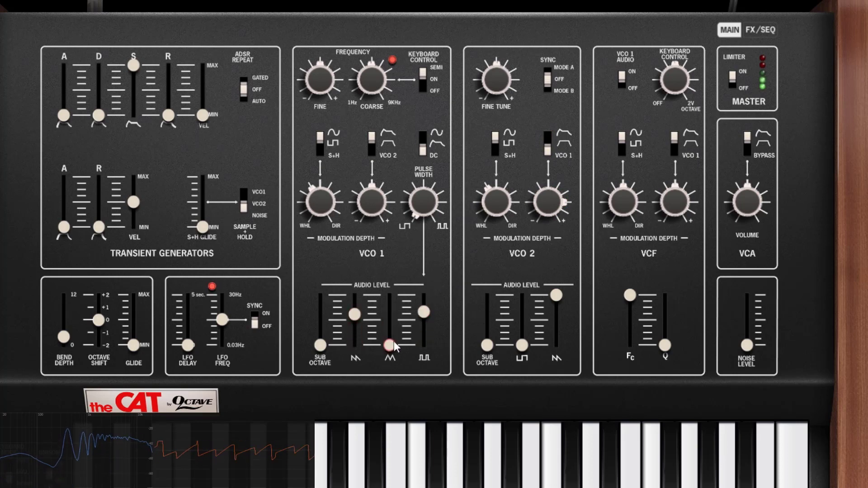
left_click_drag(391, 343, 394, 324)
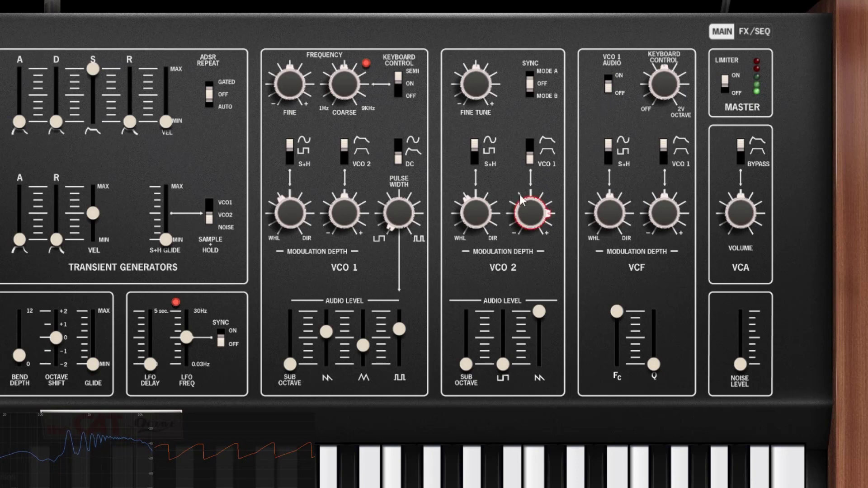
Raise VCO 1's saw level to nearly maximum, bring in some sub octave, and reduce the triangle level slightly
left_click_drag(326, 332, 330, 266)
left_click_drag(289, 364, 344, 299)
left_click_drag(363, 345, 360, 349)
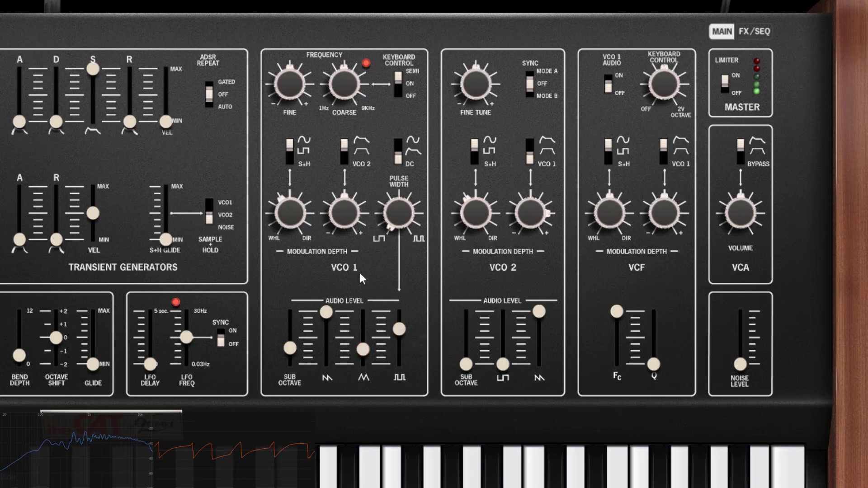
Set VCO 2's modulation depth negative with a near-minimum VCO 1 coarse frequency, and reduce VCO 1's mix to the triangle wave only
left_click_drag(532, 215, 552, 305)
left_click_drag(349, 74, 357, 231)
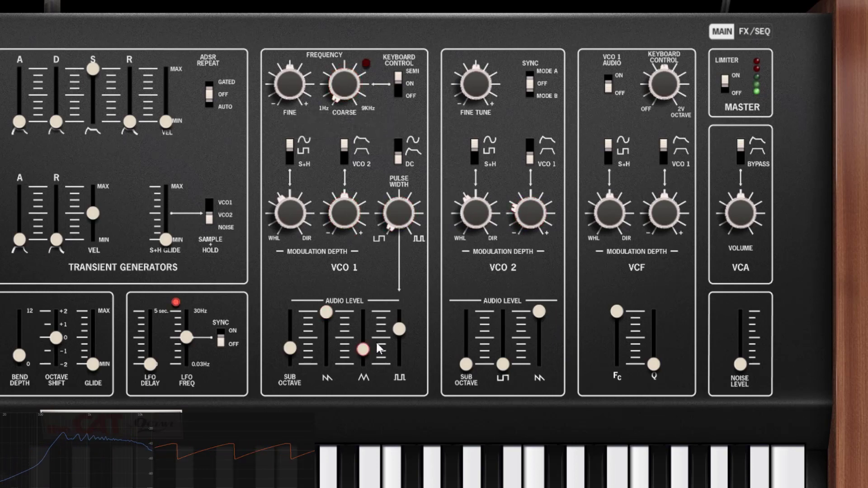
left_click_drag(326, 312, 291, 365)
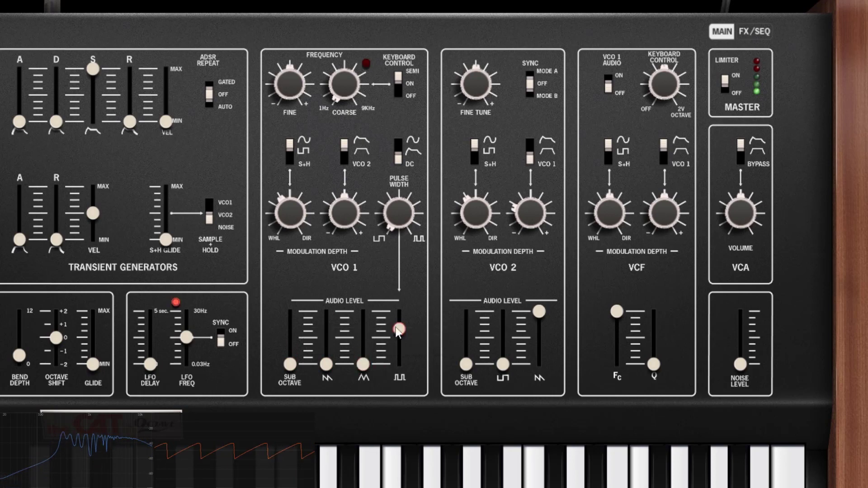
left_click_drag(399, 329, 374, 247)
Raise VCO 2's modulation depth from VCO 1 to a positive amount, turn VCO 1's keyboard control off, and play a high key
left_click_drag(533, 170, 531, 137)
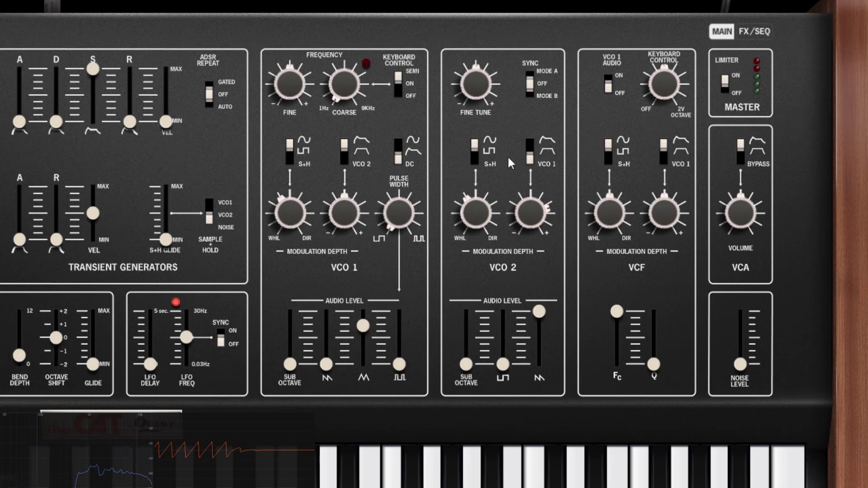
left_click(402, 95)
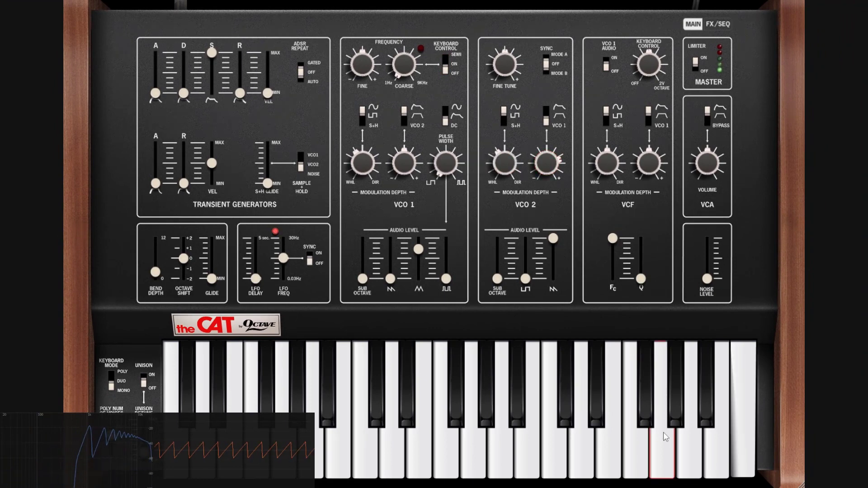
left_click(672, 455)
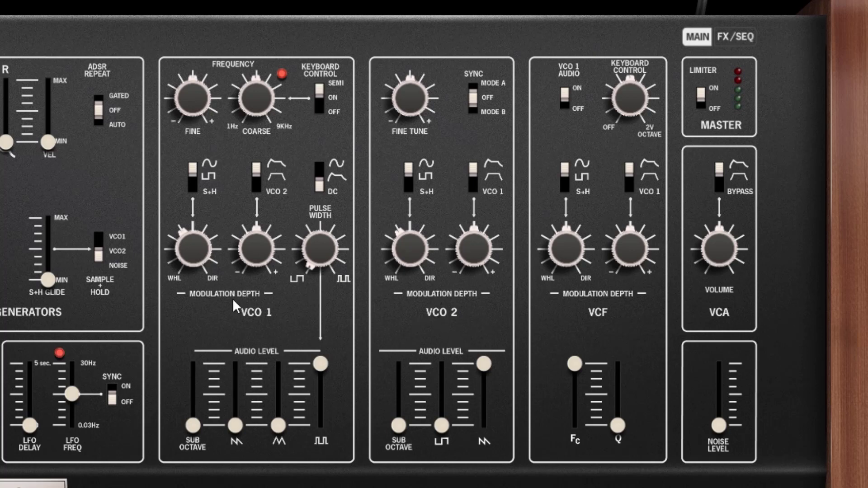
Lower VCO 2's saw level to minimum and raise VCO 2's fine tune with sync in Mode B
left_click_drag(484, 364, 484, 427)
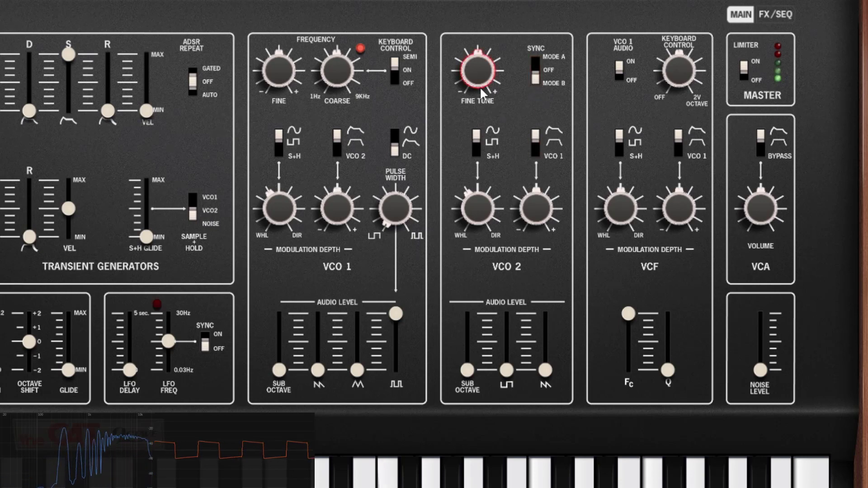
left_click_drag(476, 71, 481, 10)
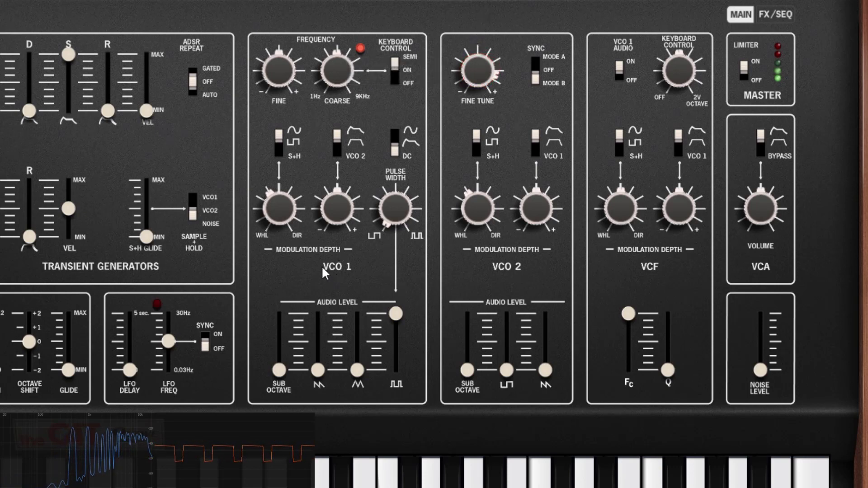
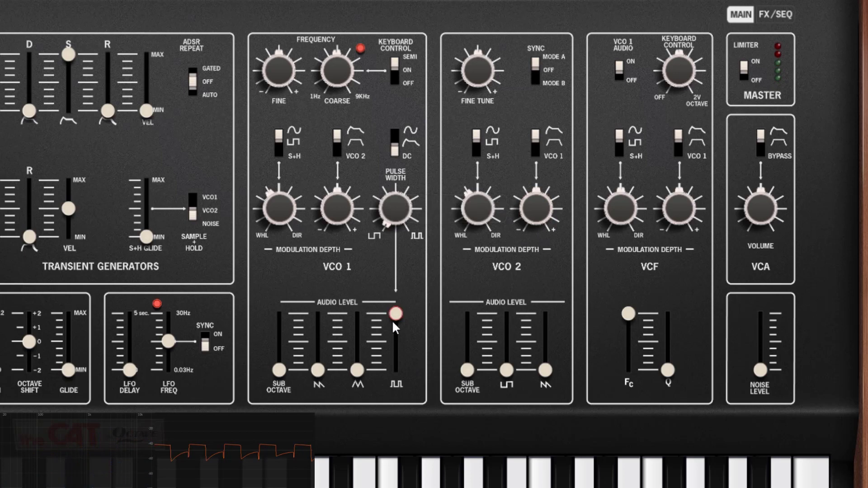
Replace VCO 1's pulse wave with the triangle at 100%, and compare VCO 2's sync Mode B with Mode A
left_click_drag(393, 318, 362, 313)
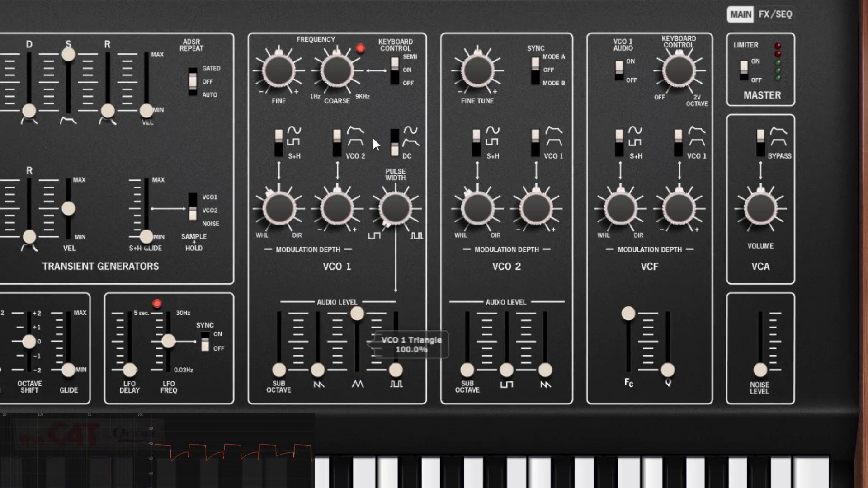
left_click(533, 79)
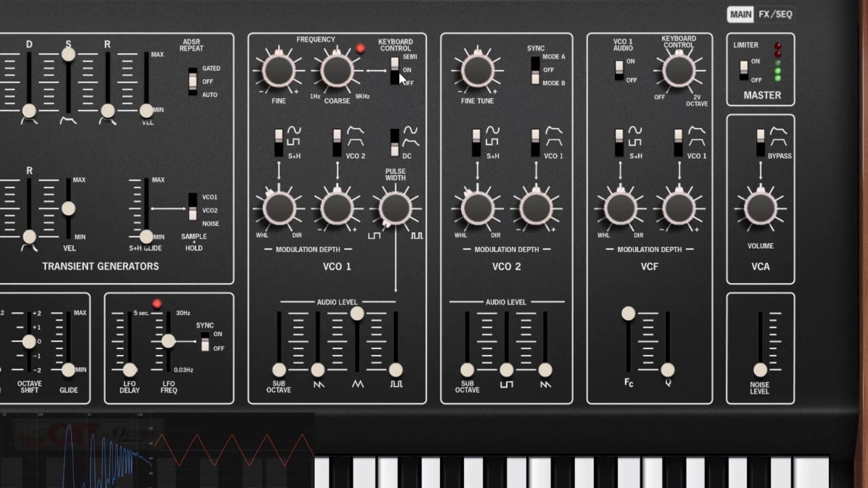
left_click(536, 58)
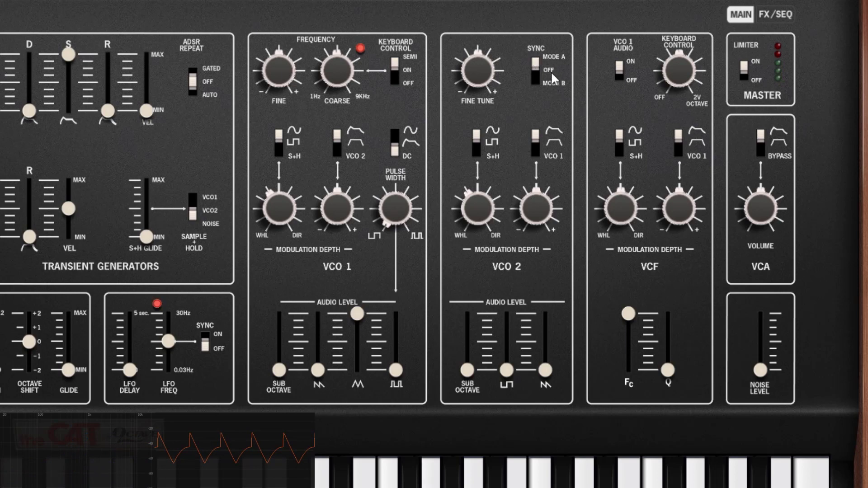
Raise VCO 2's sawtooth, square and sub octave levels to roughly two thirds of their travel
left_click_drag(546, 370, 545, 332)
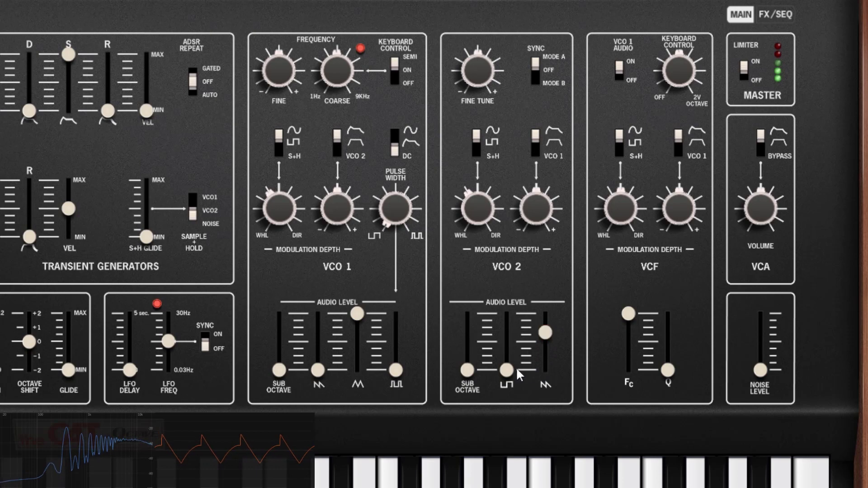
left_click_drag(516, 369, 509, 295)
left_click_drag(466, 371, 481, 276)
Modulate VCO 2 with the AR envelope at a positive depth, raise its fine tune, and turn its LFO modulation depth to near centre
left_click_drag(547, 188, 546, 186)
left_click(532, 143)
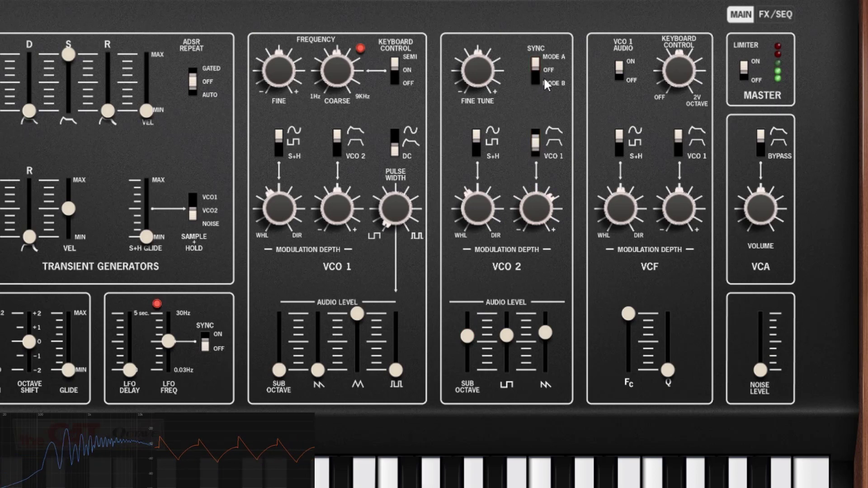
left_click_drag(480, 88, 479, 39)
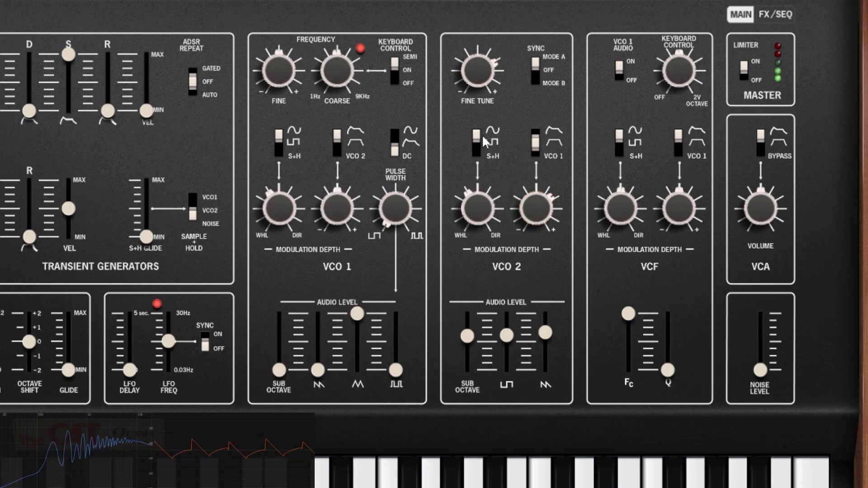
left_click_drag(475, 204, 486, 168)
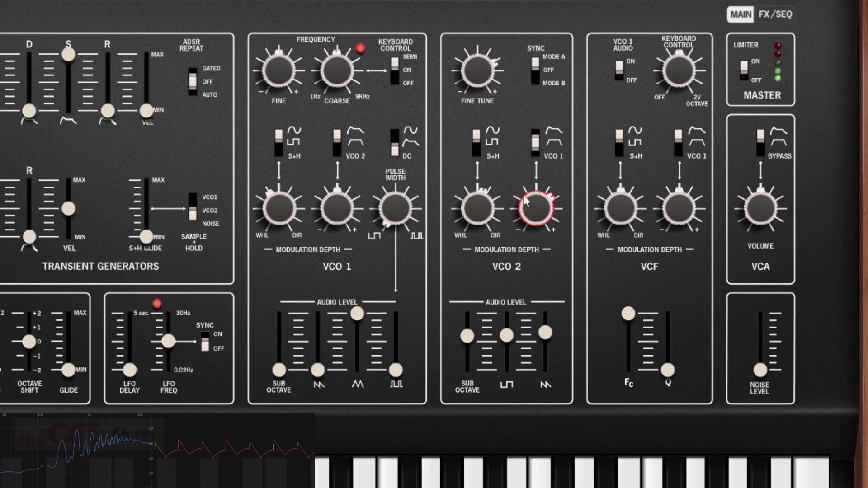
Compare VCO 2's sync Off with Mode B, and leave sync Off
left_click(536, 73)
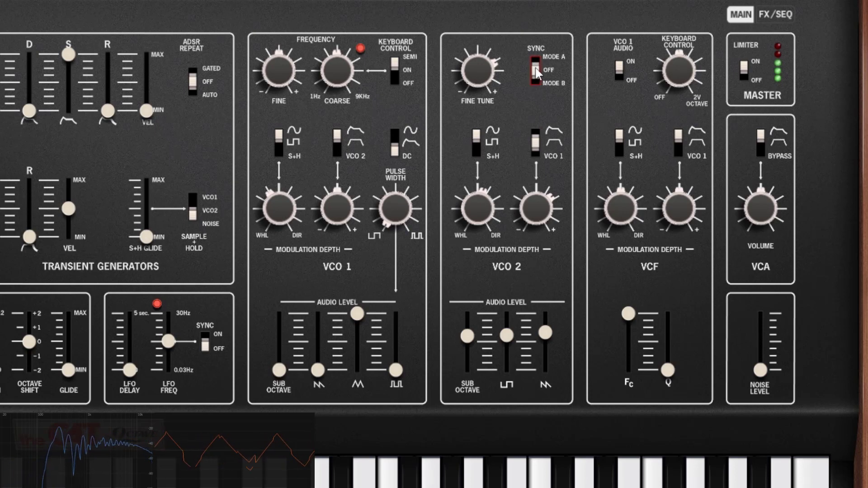
left_click(537, 67)
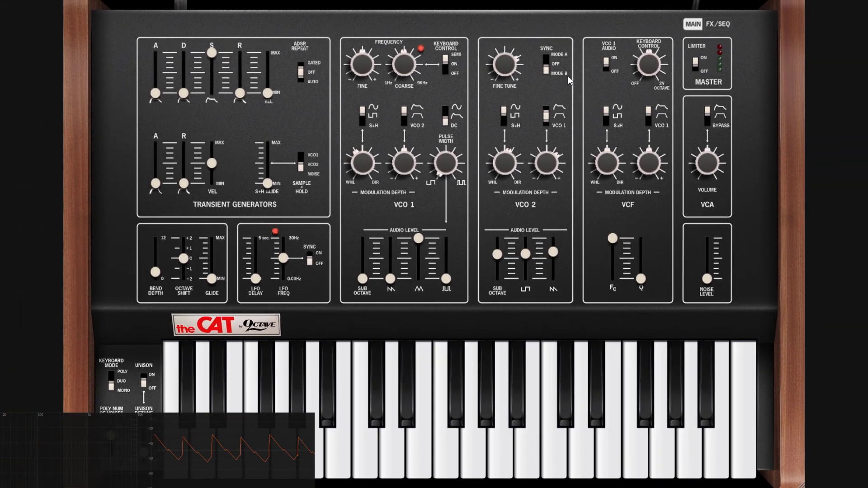
left_click(546, 67)
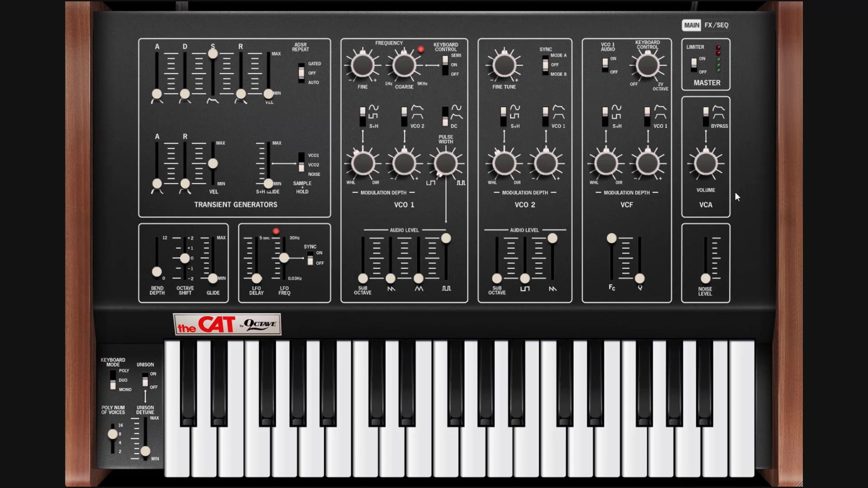
Play two low keys, lower the VCF cutoff to about midway and raise its resonance to about two thirds of its travel
left_click(257, 428)
left_click(298, 412)
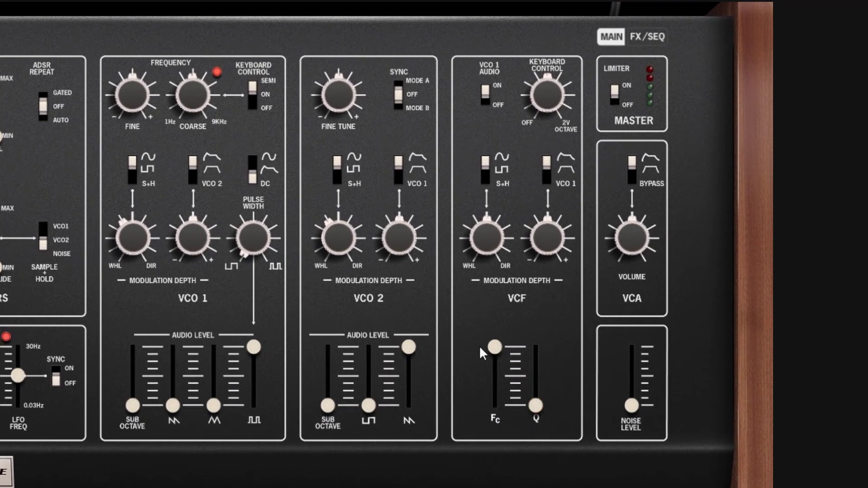
mouse_move(535, 406)
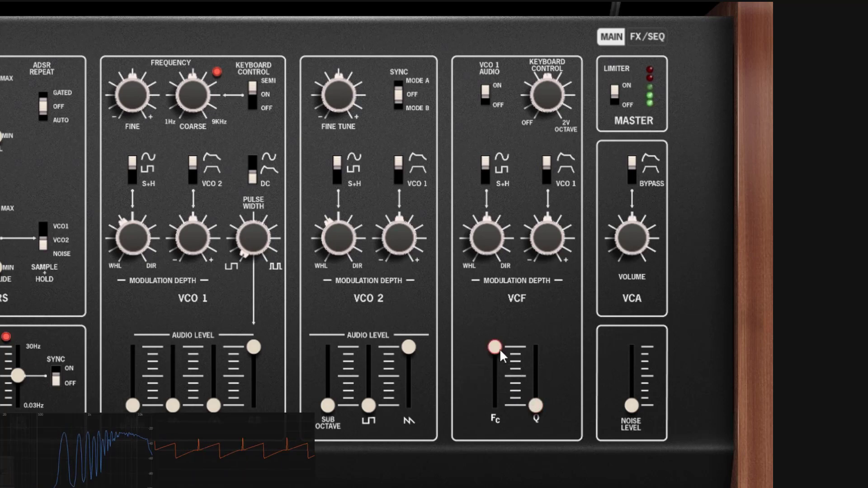
mouse_move(495, 349)
left_click_drag(495, 349, 522, 267)
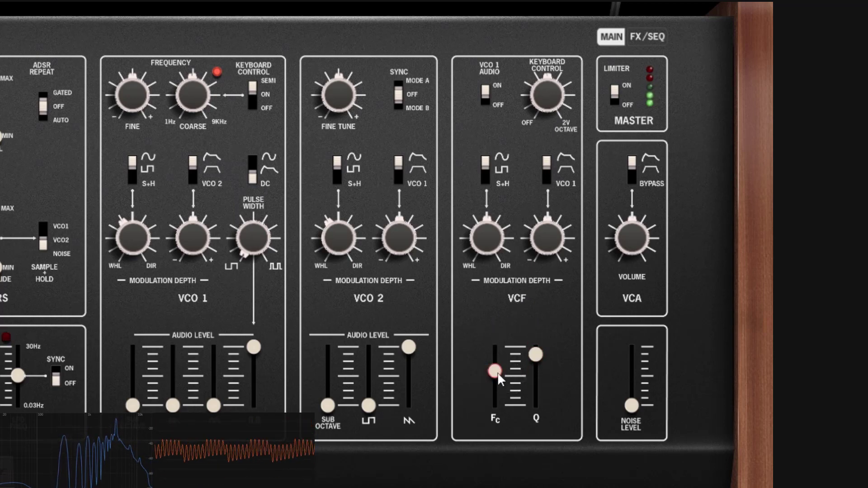
mouse_move(495, 373)
left_mouse_down()
mouse_move(500, 387)
mouse_move(505, 378)
mouse_move(506, 405)
mouse_move(502, 371)
mouse_move(498, 405)
mouse_move(500, 370)
left_mouse_up()
left_click_drag(535, 355, 544, 337)
left_click_drag(531, 380, 511, 360)
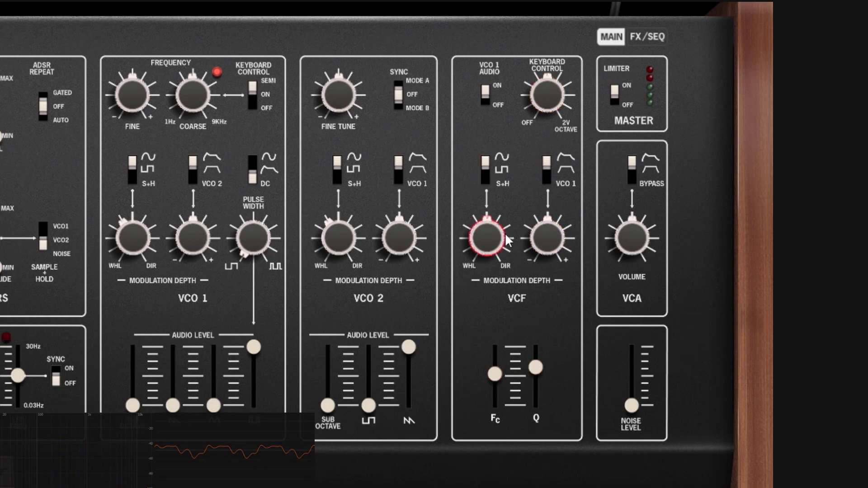
Set VCF Mod Wave 1 Amount to 7.8% and compare the LFO sine source with sample and hold
scroll(488, 217, "down", 3)
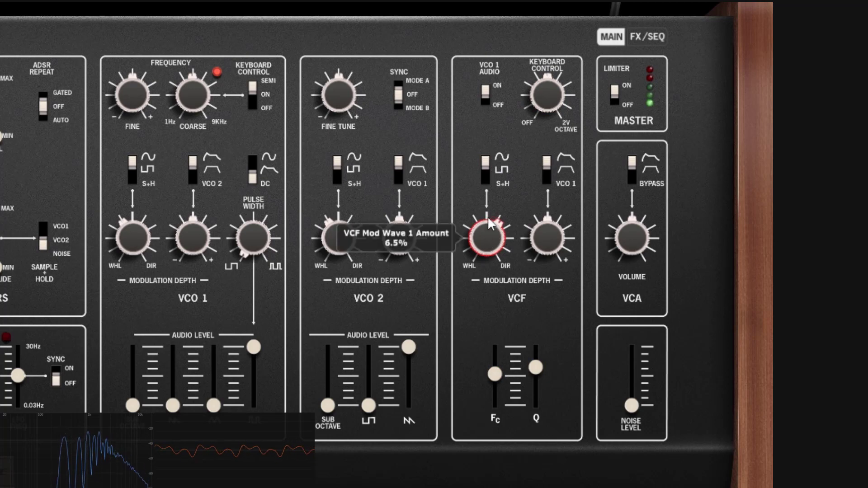
scroll(541, 368, "up", 2)
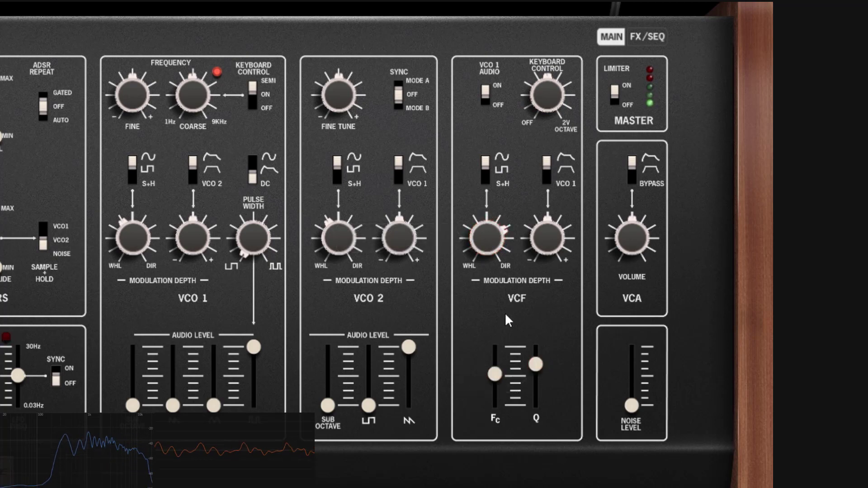
scroll(489, 239, "up", 4)
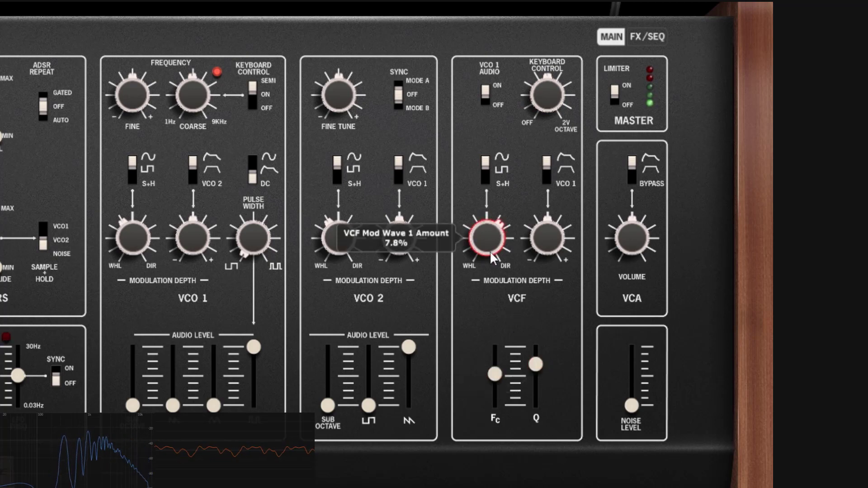
left_click(485, 184)
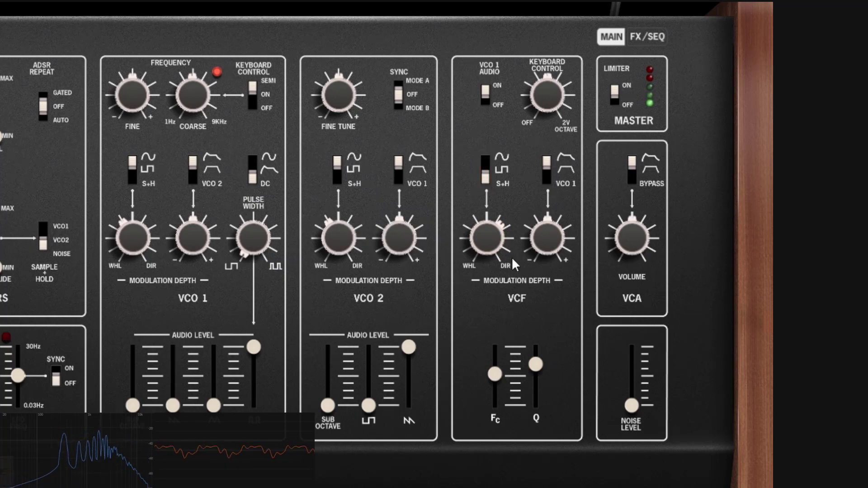
left_click(490, 164)
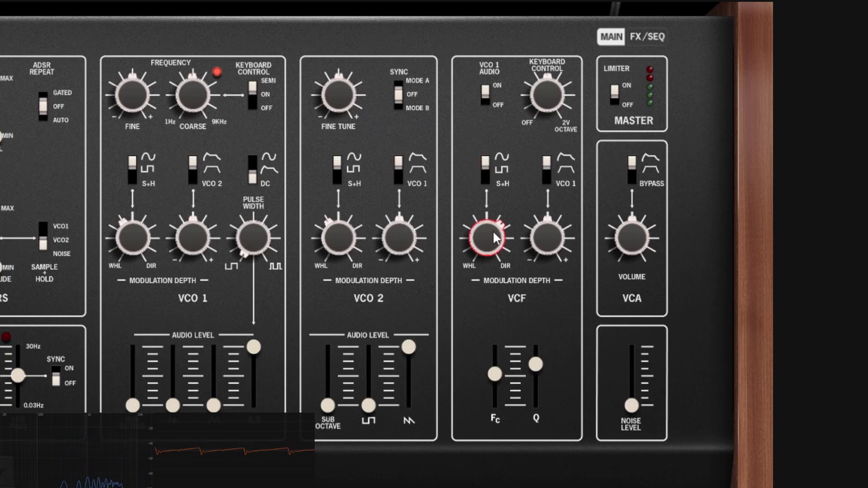
Return VCF Mod Wave 1 Amount to 0.0%, try it on the wheel side, and reset it to centre
scroll(493, 231, "down", 5)
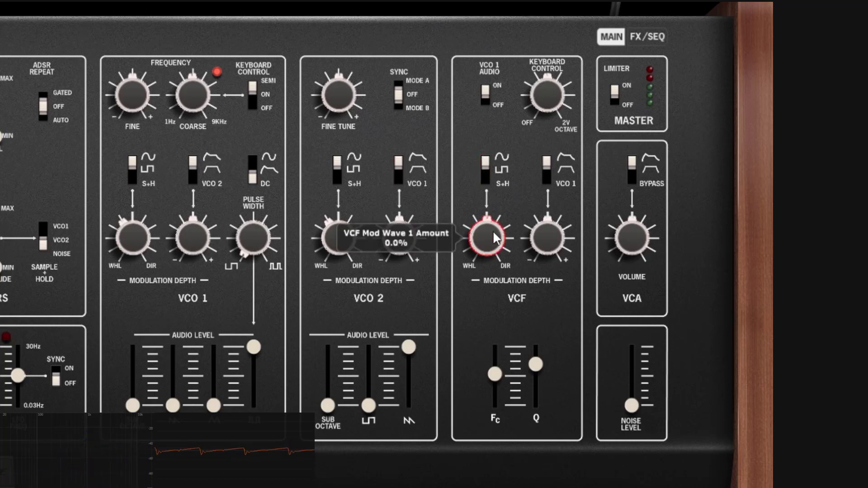
left_click_drag(493, 230, 488, 293)
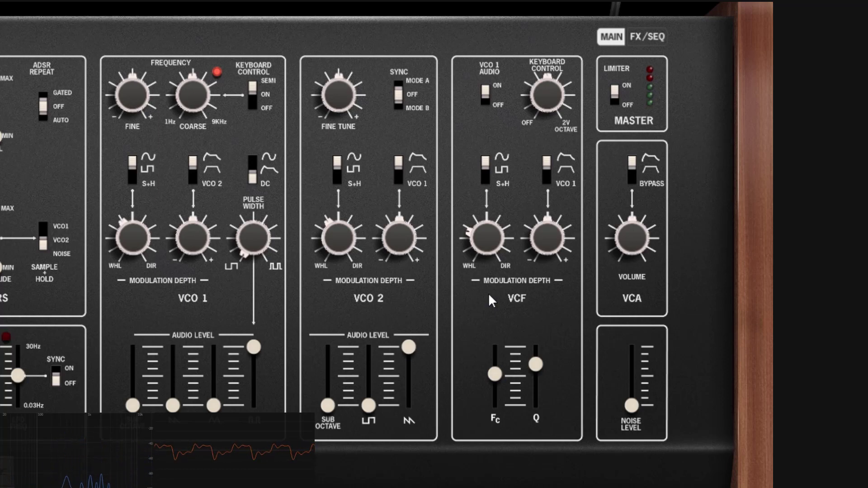
double_click(498, 245)
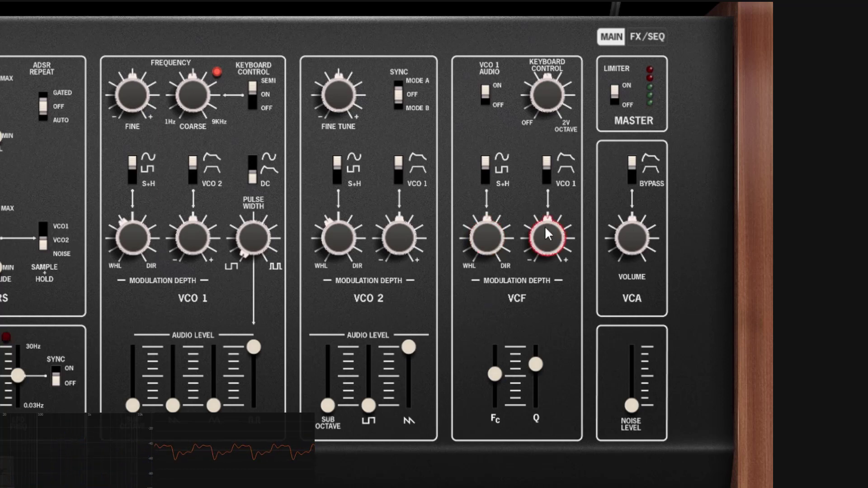
Modulate the VCF with the AR envelope at a positive depth and lower the cutoff frequency to 73.35 Hz
mouse_move(546, 229)
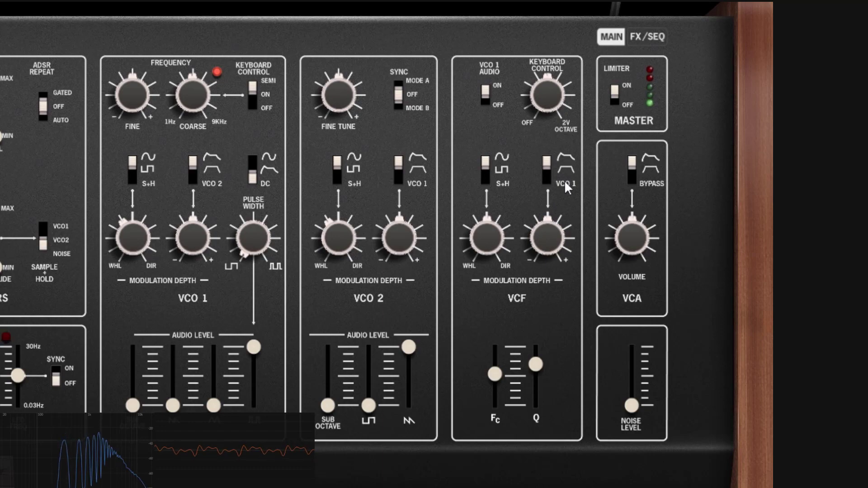
left_click(547, 172)
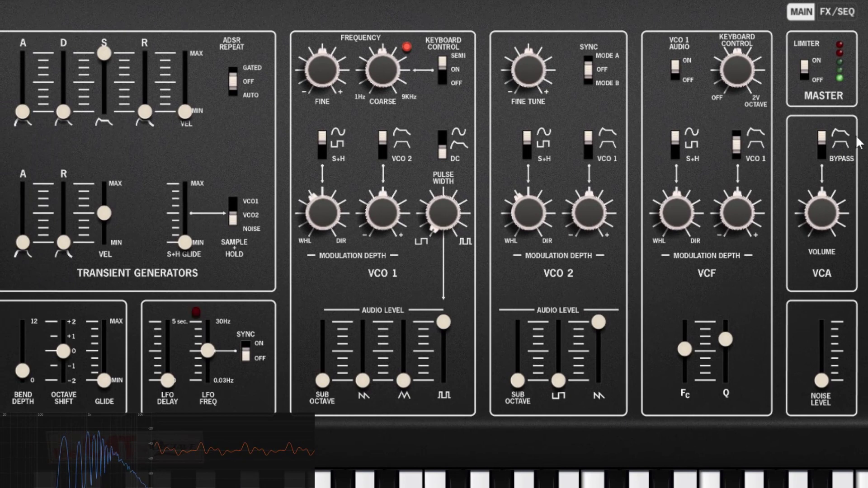
left_click_drag(748, 217, 755, 180)
left_click_drag(685, 349, 684, 359)
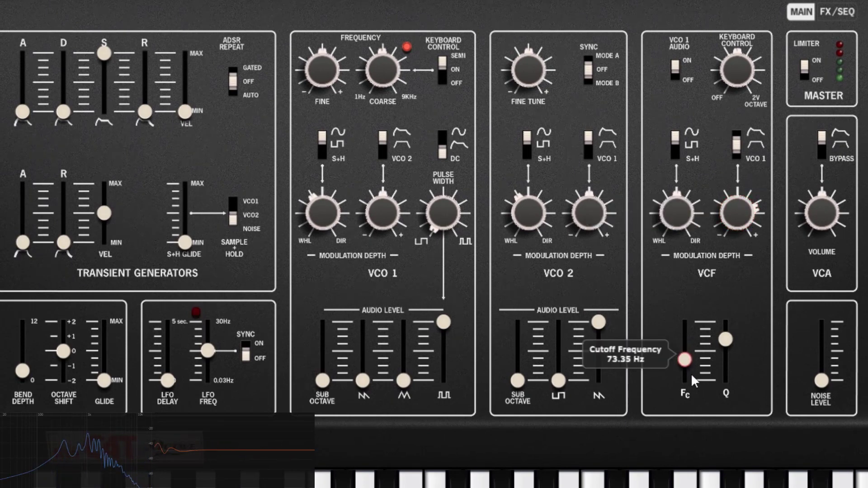
Raise the AR envelope's attack and release to about midway, lengthen the ADSR release, and set VCF Mod Wave 2 Amount to 83.7%
left_click_drag(23, 243, 37, 162)
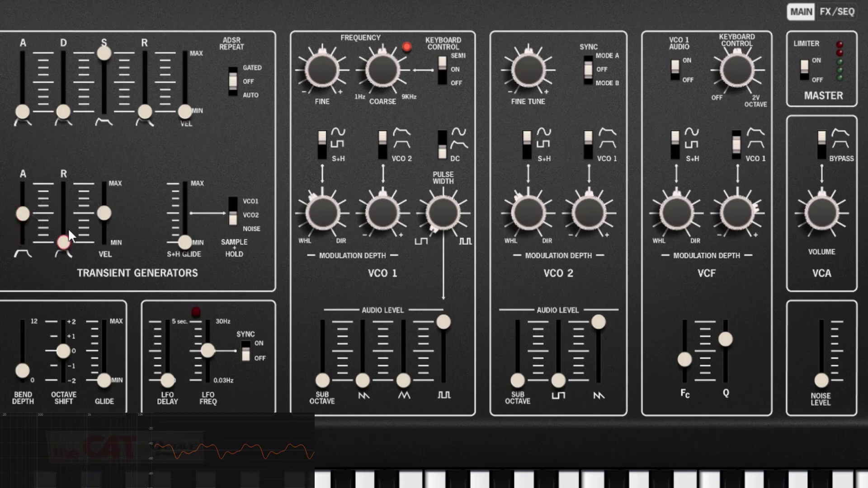
left_click_drag(65, 242, 79, 168)
left_click_drag(146, 111, 156, 49)
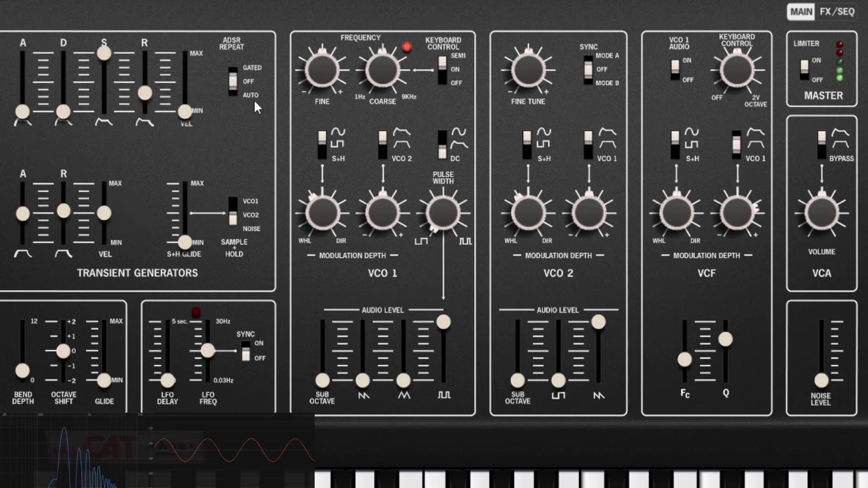
left_click_drag(741, 205, 743, 173)
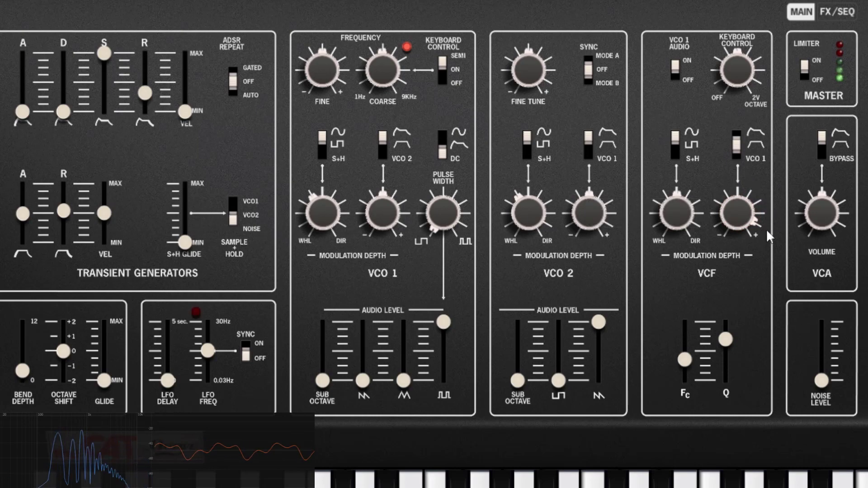
left_click_drag(738, 214, 740, 215)
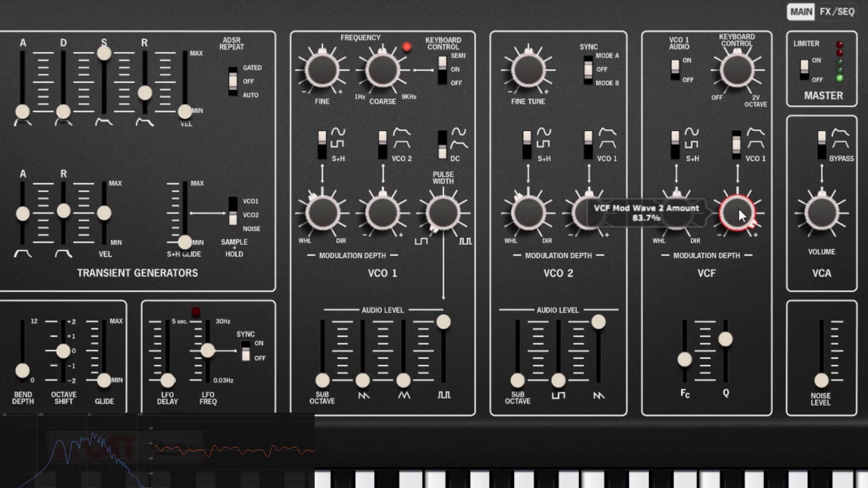
Turn the VCF's AR envelope modulation depth negative and raise the cutoff to about three quarters of its travel
left_click_drag(739, 210, 750, 345)
left_click_drag(687, 356, 691, 294)
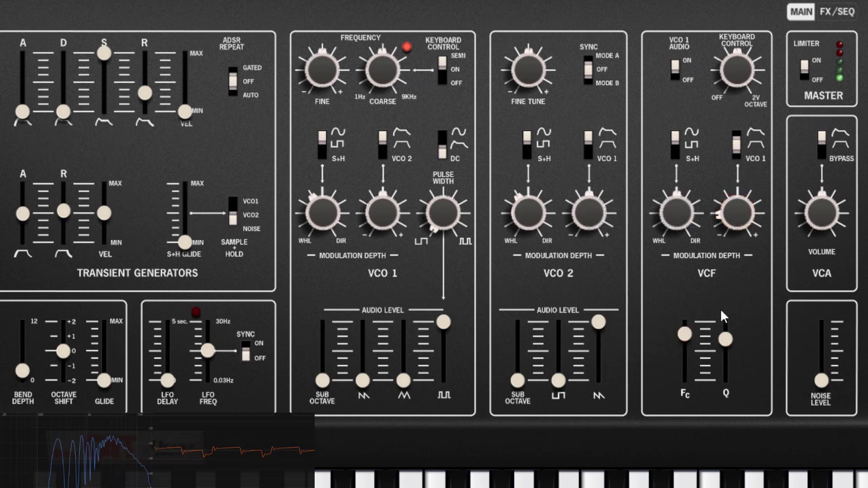
left_click(727, 338)
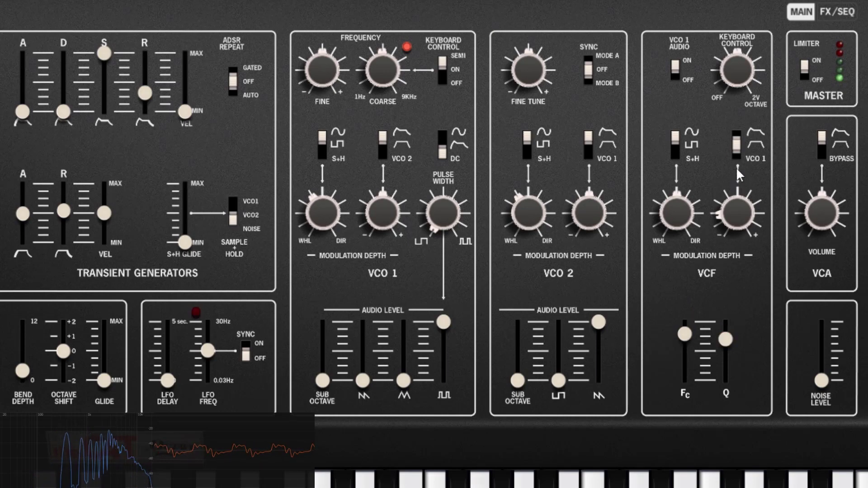
Modulate the VCF from VCO 1 at a negative depth, and lower the cutoff and resonance to around the middle of their travel
left_click_drag(739, 205, 741, 217)
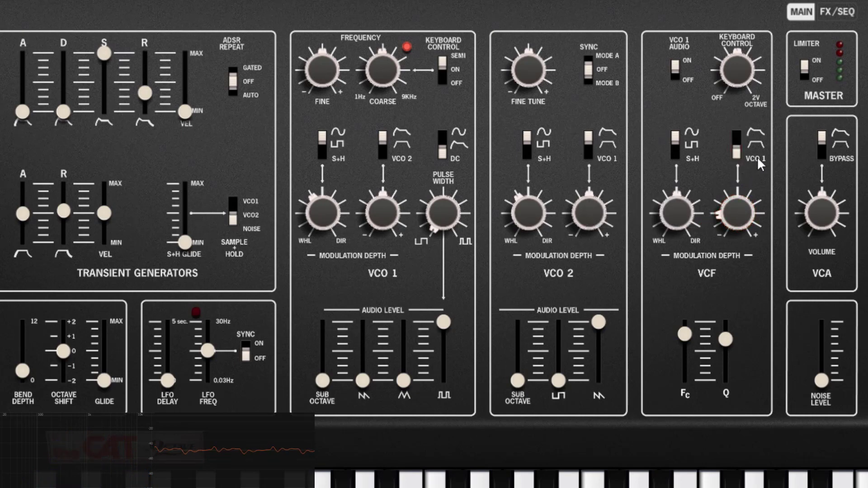
left_click_drag(687, 337, 688, 392)
left_click_drag(725, 339, 726, 378)
left_click_drag(681, 354, 688, 360)
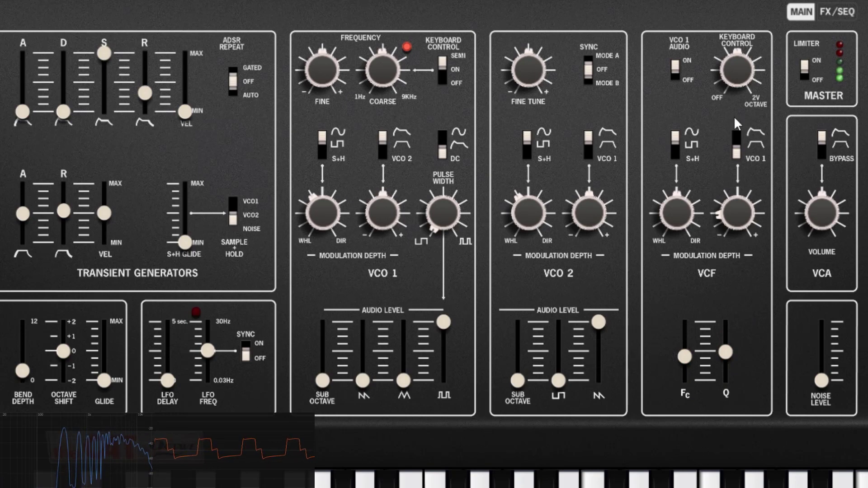
Turn VCO 1 audio off in the VCF and lower VCO 1's pulse level to minimum
left_click(676, 71)
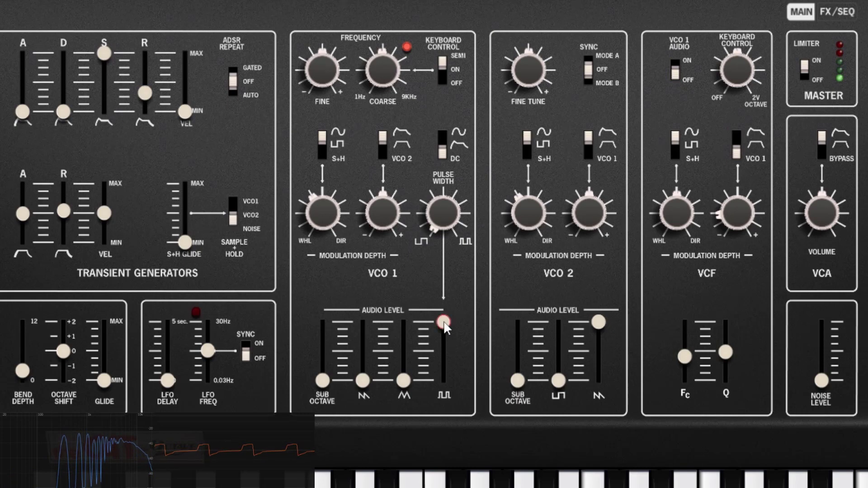
left_click_drag(444, 322, 444, 381)
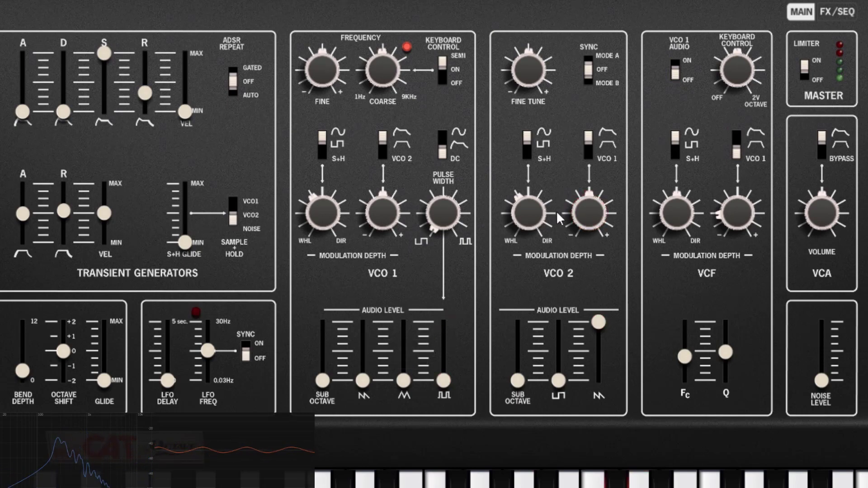
Raise VCO 2's square level to 39.9%, and raise the VCF's resonance and cutoff slightly
left_click_drag(558, 384, 559, 337)
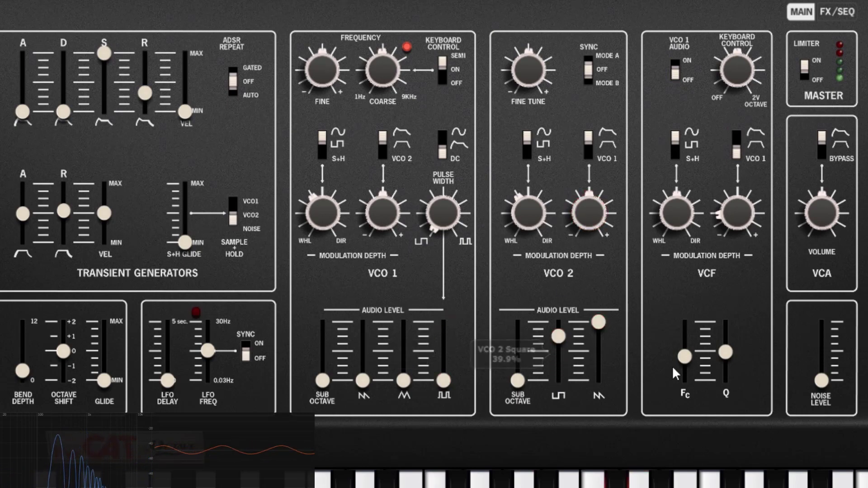
left_click_drag(696, 357, 730, 338)
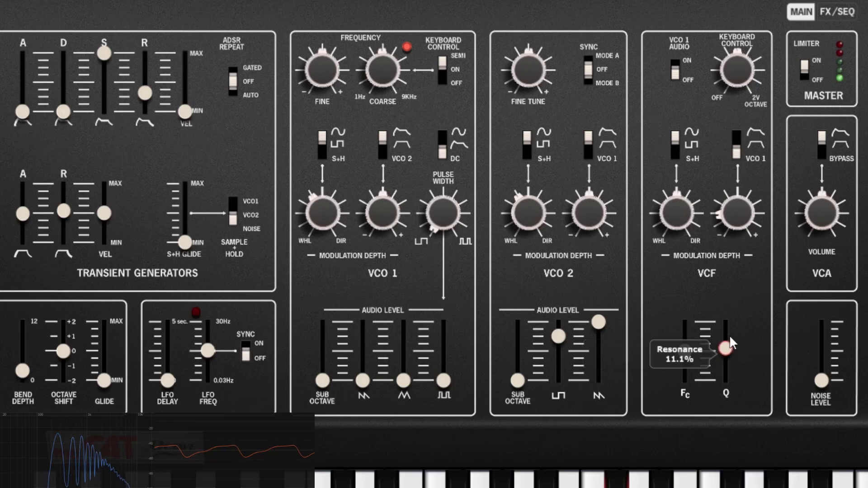
left_click_drag(687, 356, 687, 354)
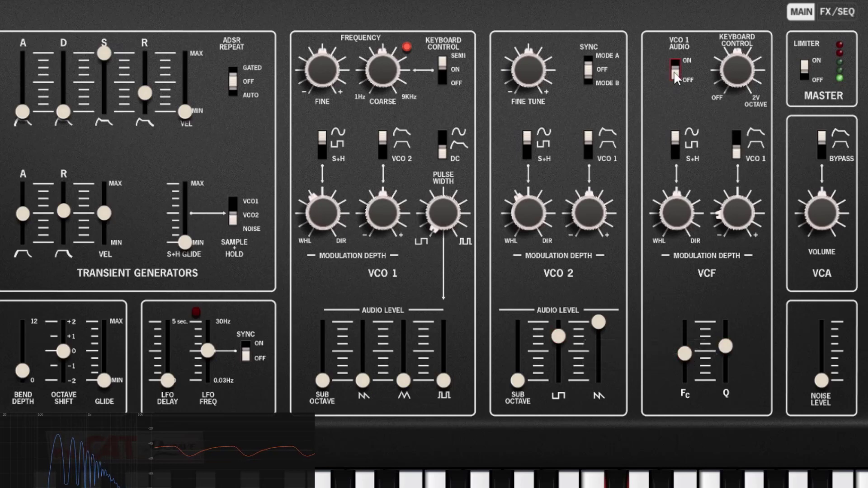
Raise VCO 1's pulse level to about 7.5% and its sawtooth level to about a third of its travel, and turn its coarse frequency to minimum
left_click_drag(444, 382, 432, 323)
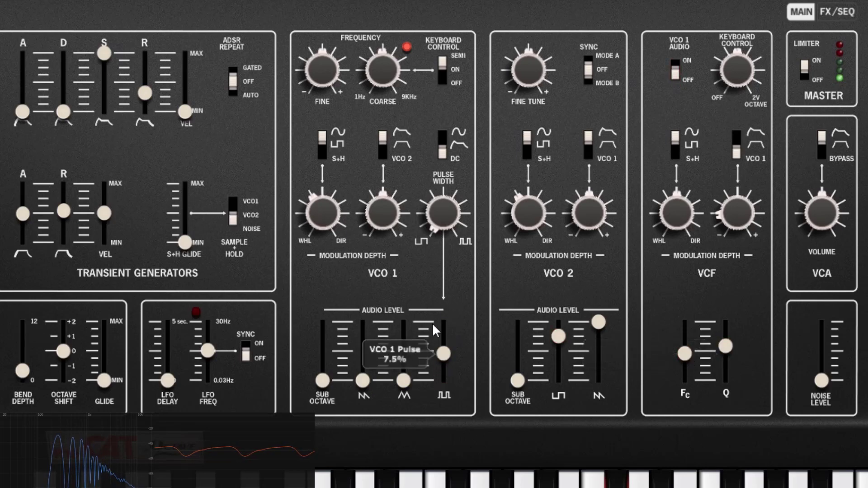
left_click_drag(364, 379, 388, 267)
left_click_drag(382, 70, 399, 159)
Set the VCF cutoff to about 421.5 Hz, turn its VCO 1 modulation depth strongly positive, and raise the resonance slightly
left_click_drag(683, 356, 698, 343)
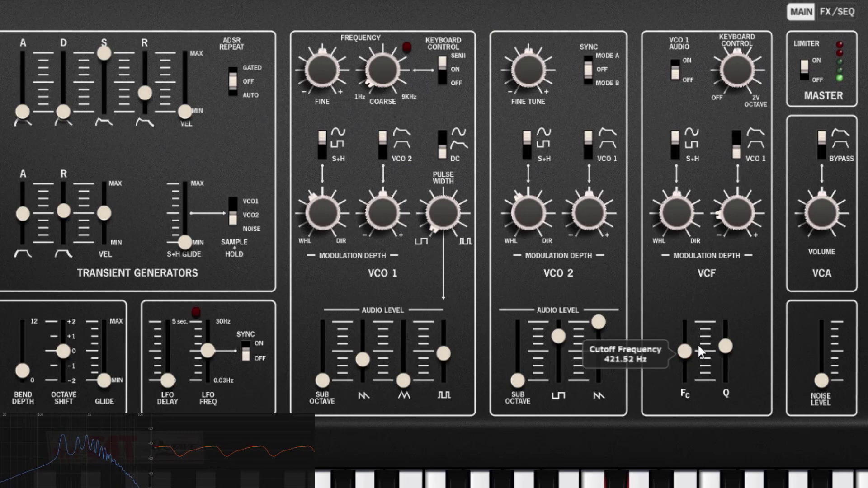
left_click_drag(737, 214, 738, 70)
left_click_drag(725, 346, 726, 338)
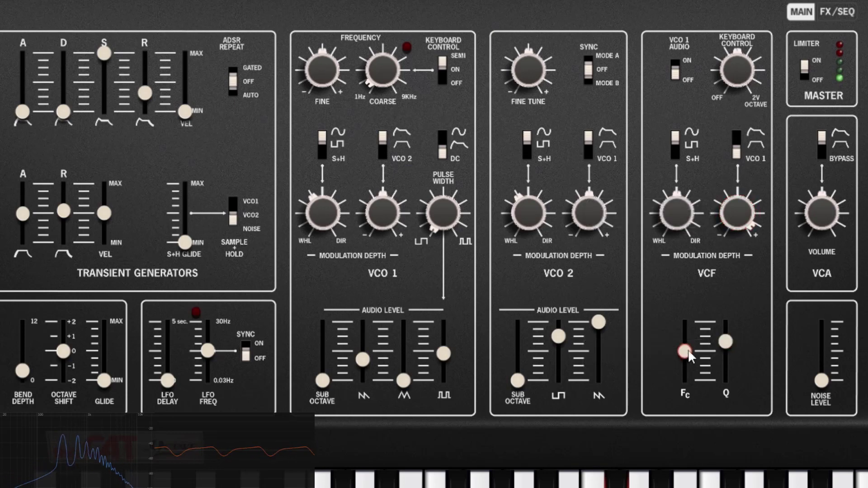
Raise VCO 1's coarse frequency and pulse level, and adjust its pulse width and keyboard control
left_click_drag(388, 80, 382, 63)
left_click_drag(440, 220, 419, 407)
left_click_drag(443, 354, 424, 323)
left_click(445, 78)
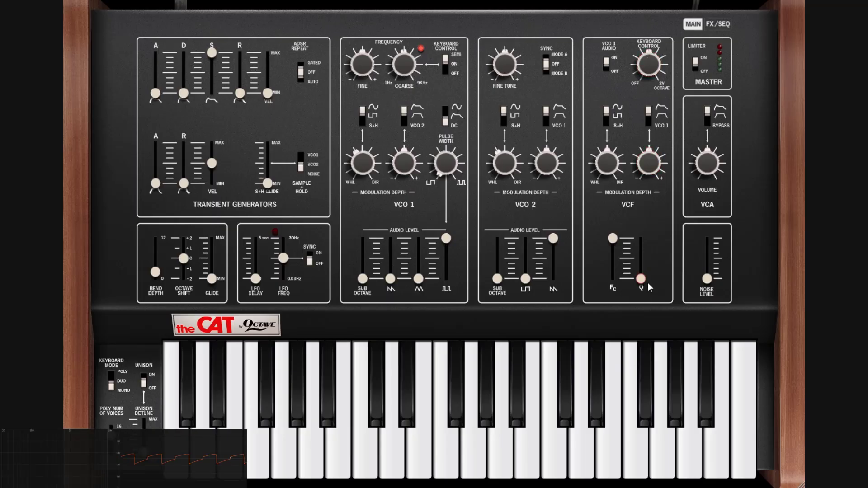
Lower the VCF cutoff to mid-travel and try its keyboard control at off, at 100% and above
left_click_drag(613, 239, 613, 258)
left_click_drag(651, 84, 650, 280)
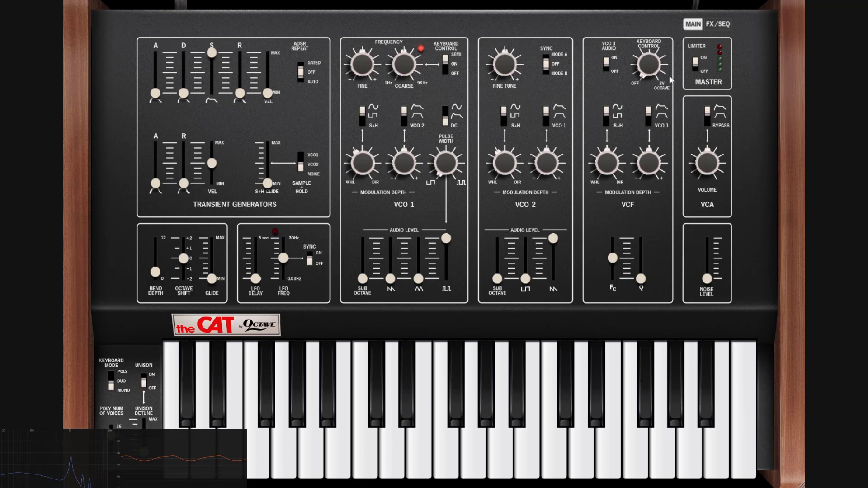
double_click(649, 65)
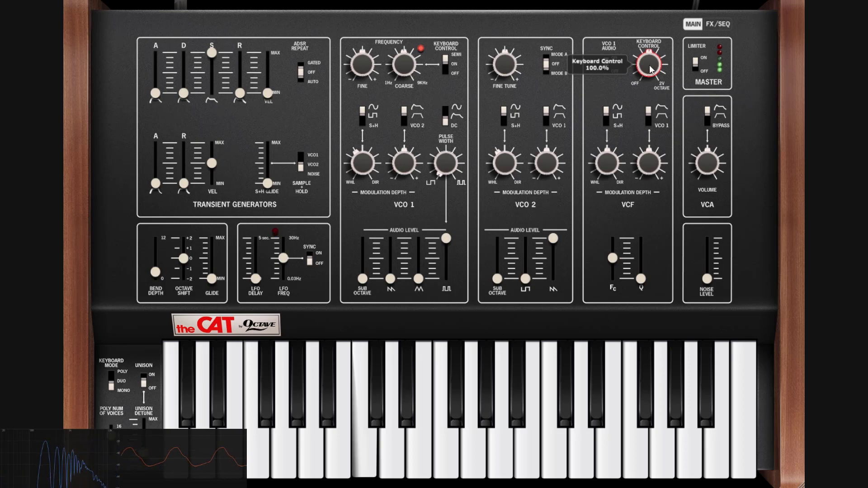
left_click_drag(651, 69, 645, 32)
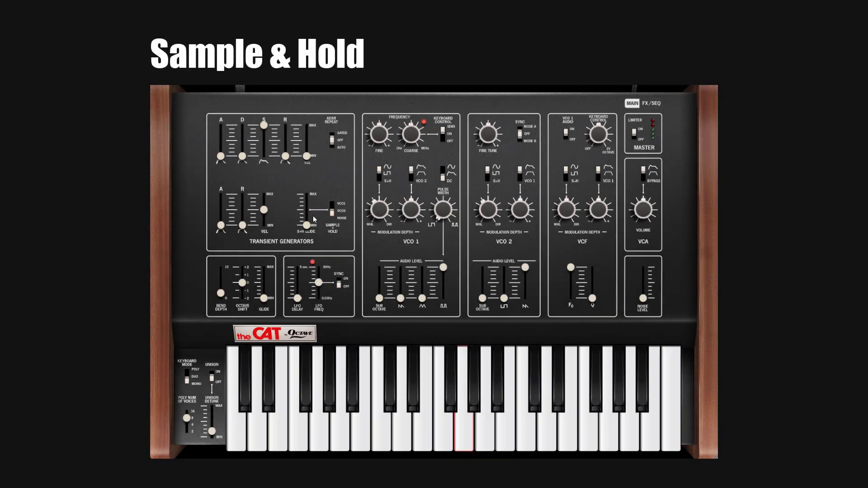
mouse_move(305, 218)
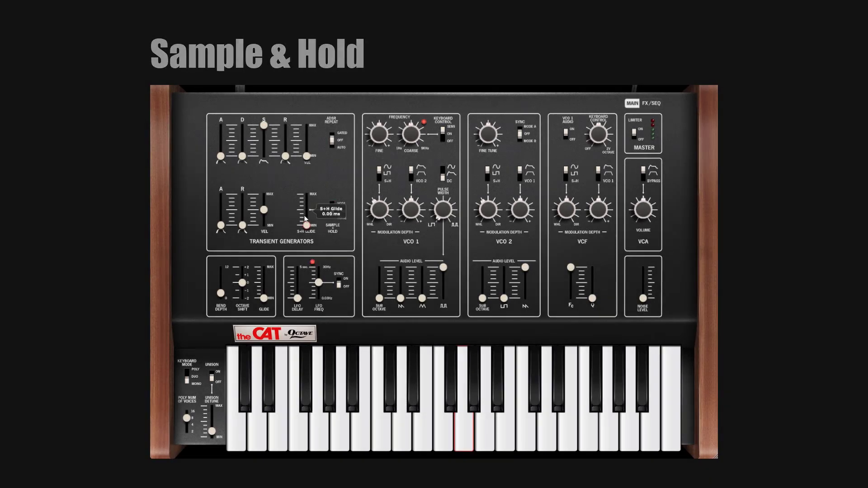
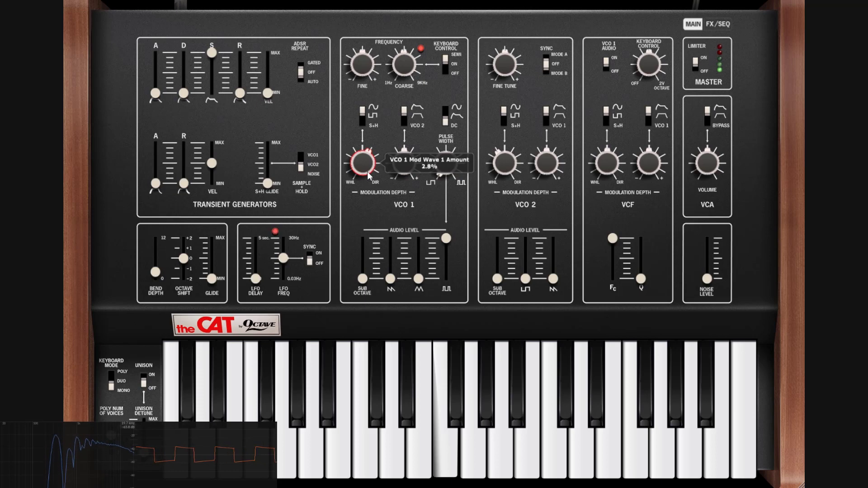
Raise the LFO delay to about 1800 ms and shorten it to about 1090 ms
left_click_drag(254, 278, 260, 249)
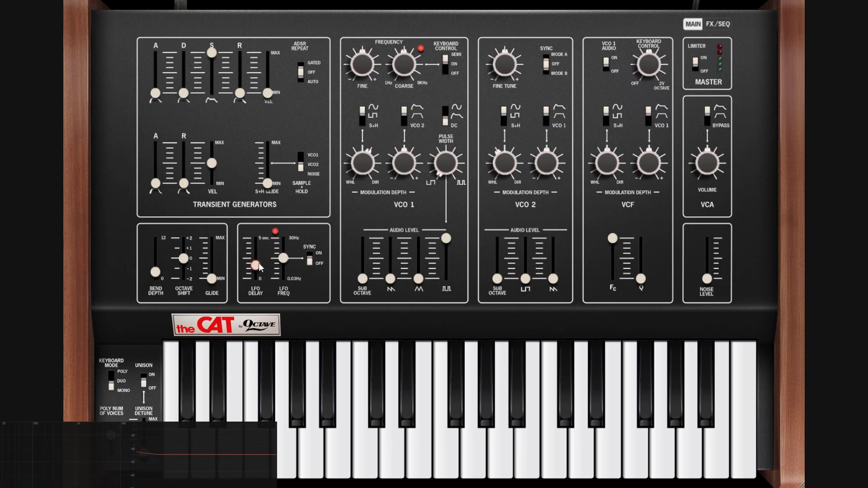
mouse_move(262, 267)
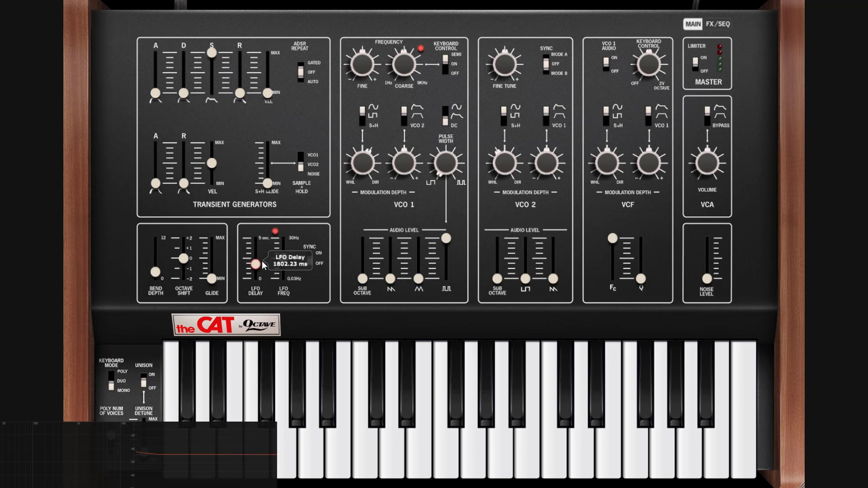
left_click_drag(265, 265, 269, 264)
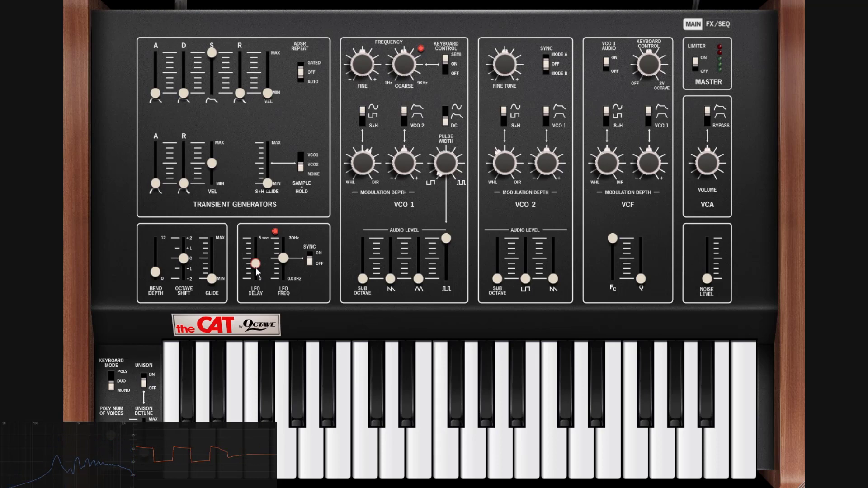
left_click_drag(255, 264, 255, 288)
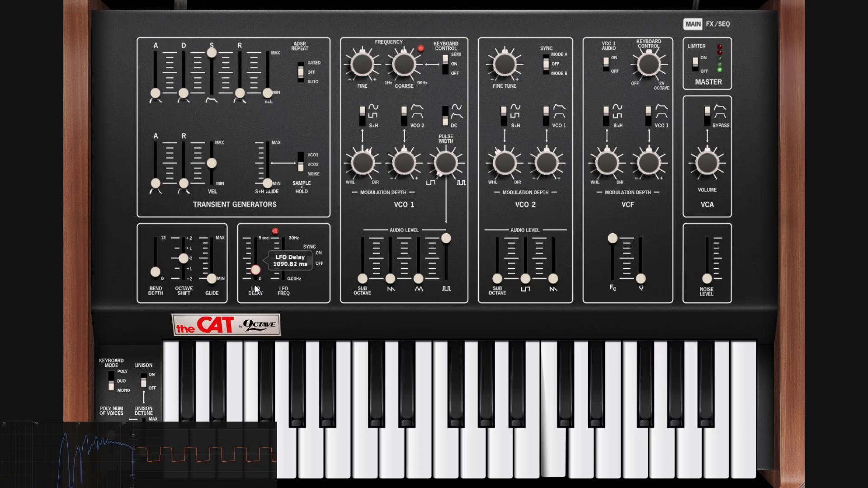
left_click_drag(256, 288, 265, 276)
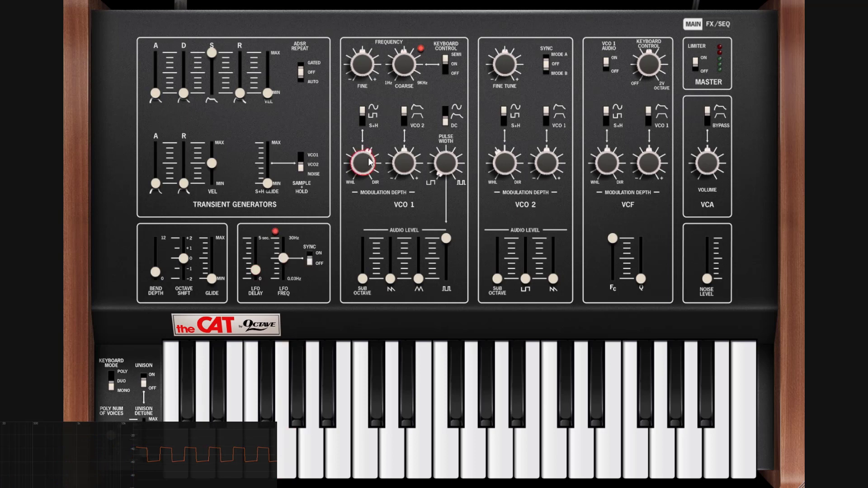
mouse_move(369, 161)
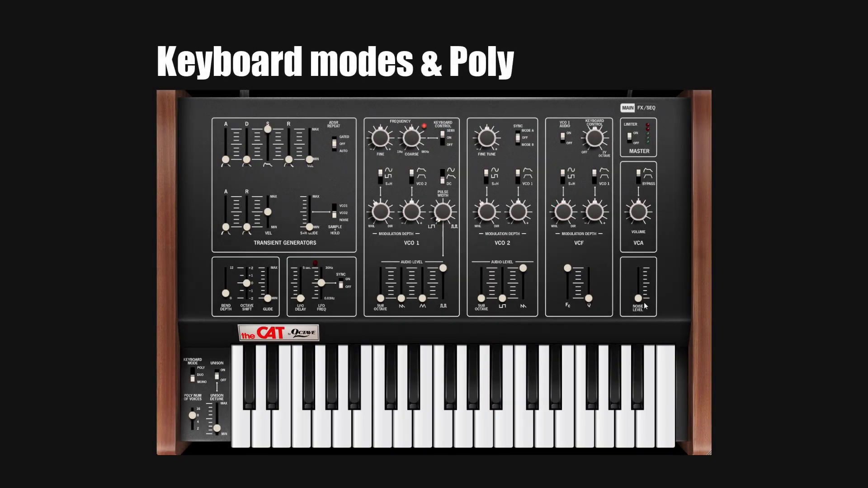
Lower VCO 1's pulse and VCO 2's sawtooth to minimum, and audition the noise by raising its level and returning it to minimum
left_click_drag(638, 298, 638, 285)
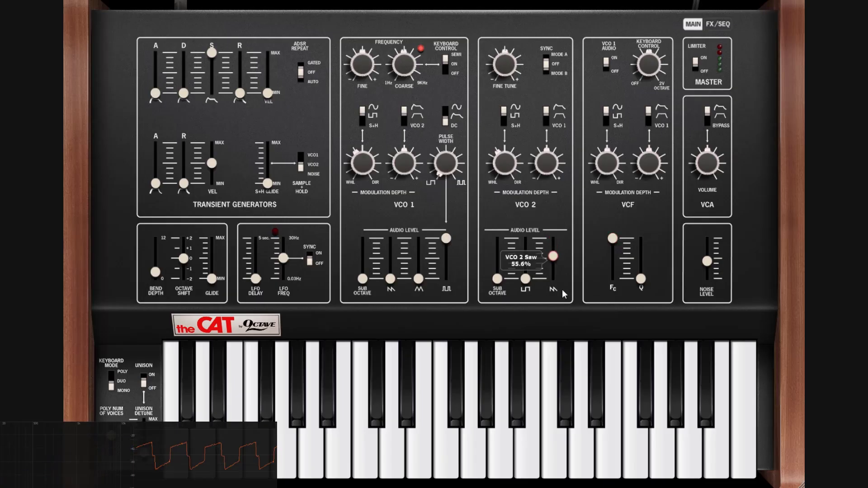
left_click_drag(446, 251, 455, 354)
left_click_drag(706, 263, 709, 229)
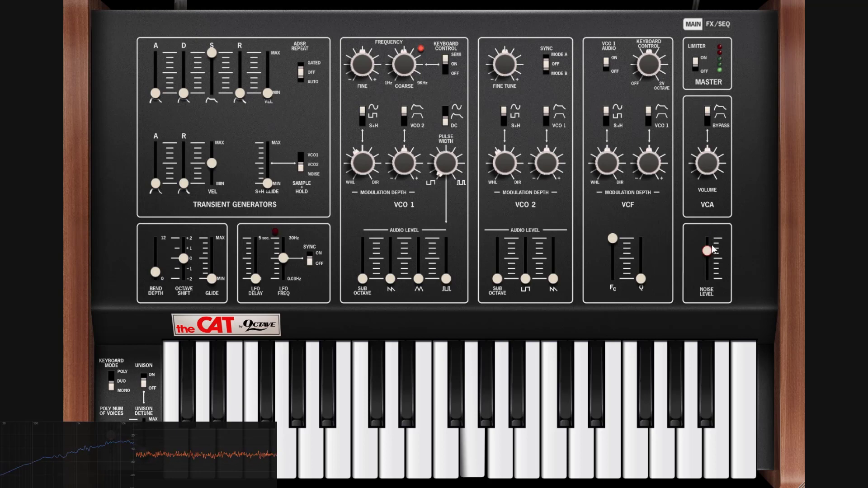
left_click_drag(709, 251, 720, 362)
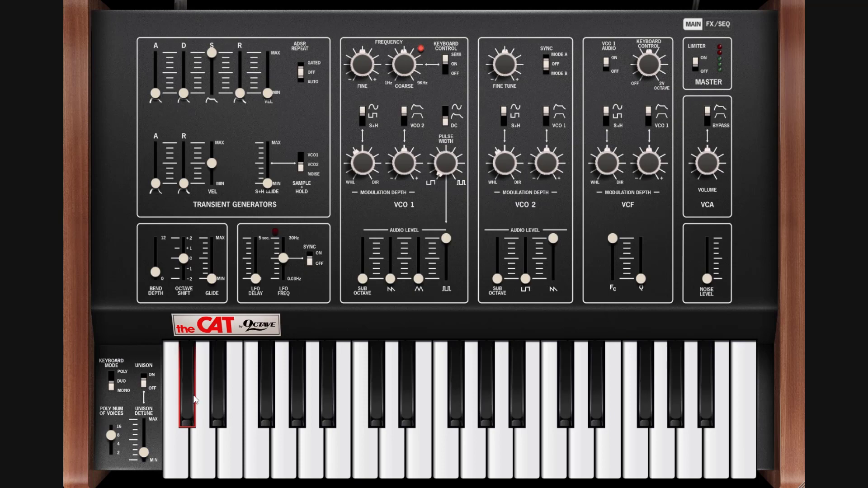
Switch the keyboard mode to Duo and bring VCO 2's sawtooth level to maximum
left_click(166, 359)
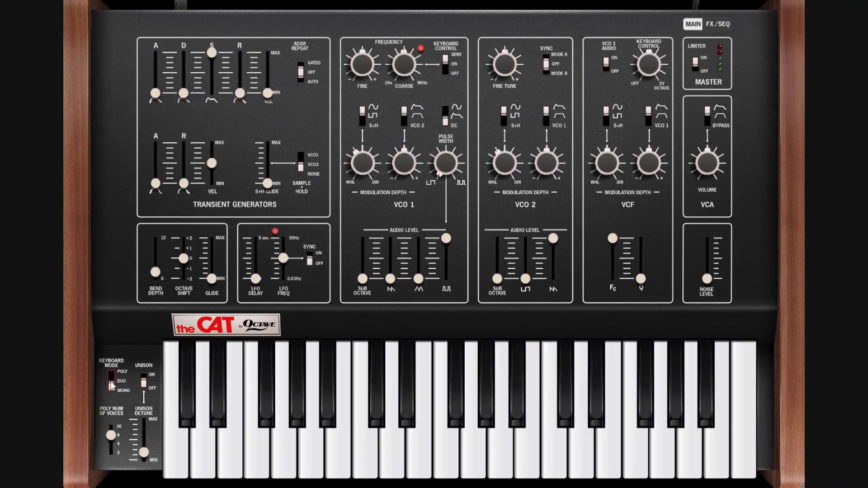
left_click(113, 385)
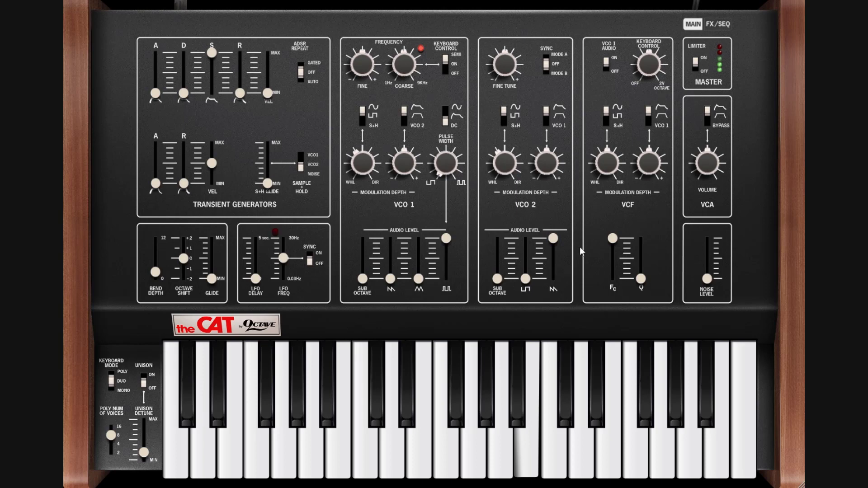
mouse_move(556, 243)
left_mouse_down()
mouse_move(555, 287)
mouse_move(554, 234)
left_mouse_up()
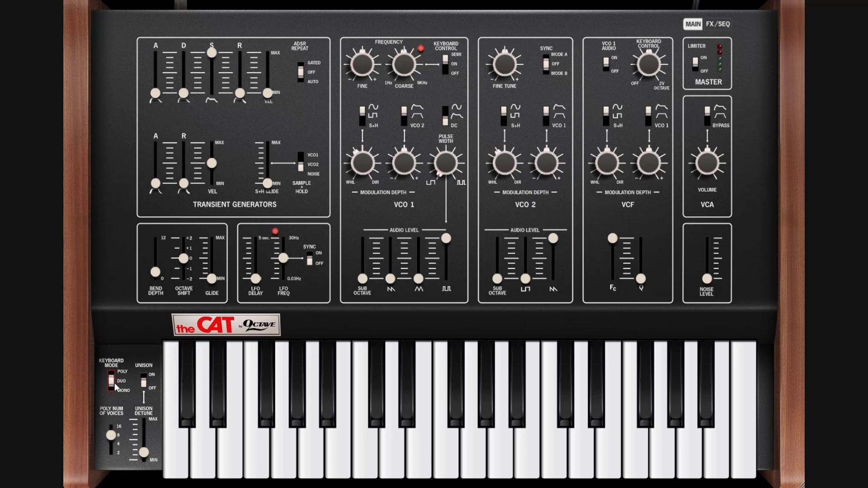
Play several notes on the keyboard to audition how Duo mode assigns the two oscillators
mouse_move(403, 163)
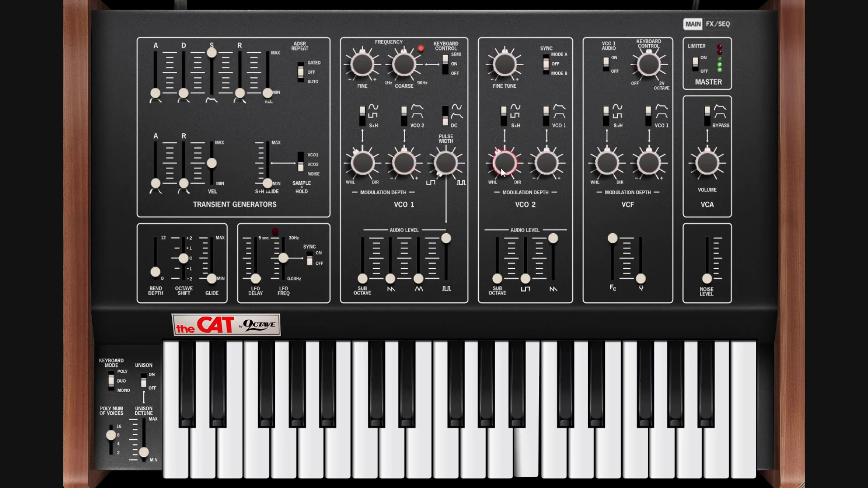
mouse_move(502, 172)
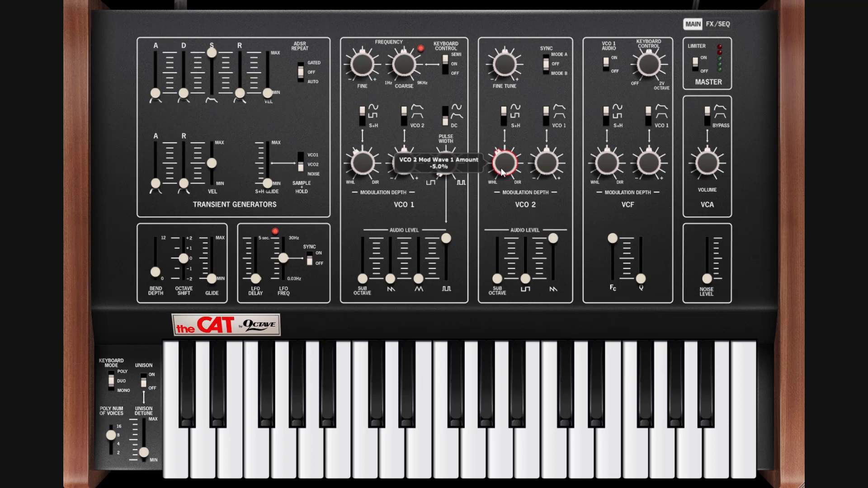
key("g")
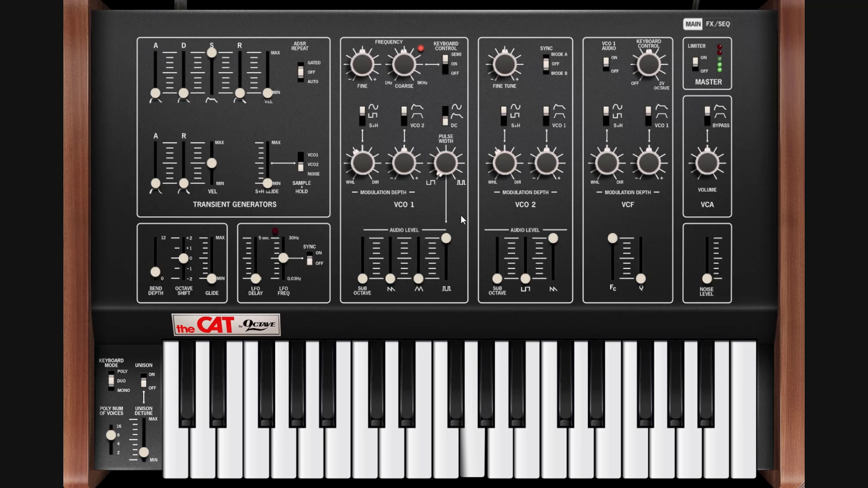
key("a")
key("j")
key("h")
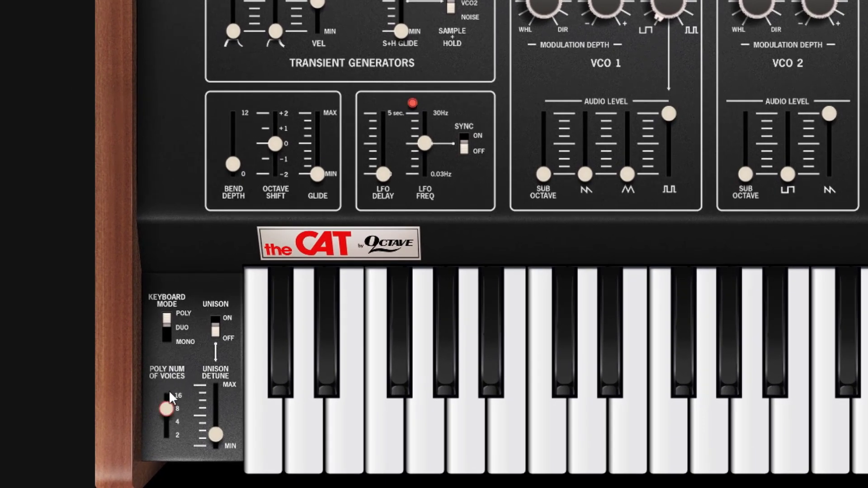
Set the number of poly voices to 2 and raise it to 16, and lower the unison detune to minimum
left_click(170, 436)
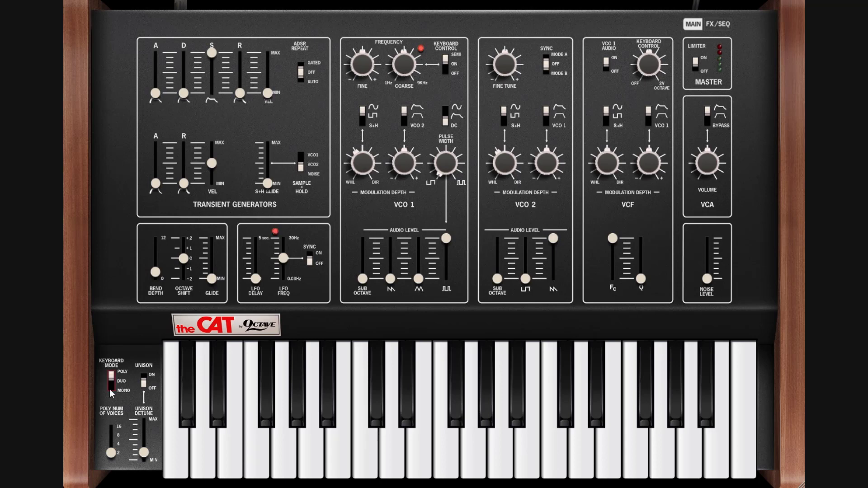
left_click(110, 432)
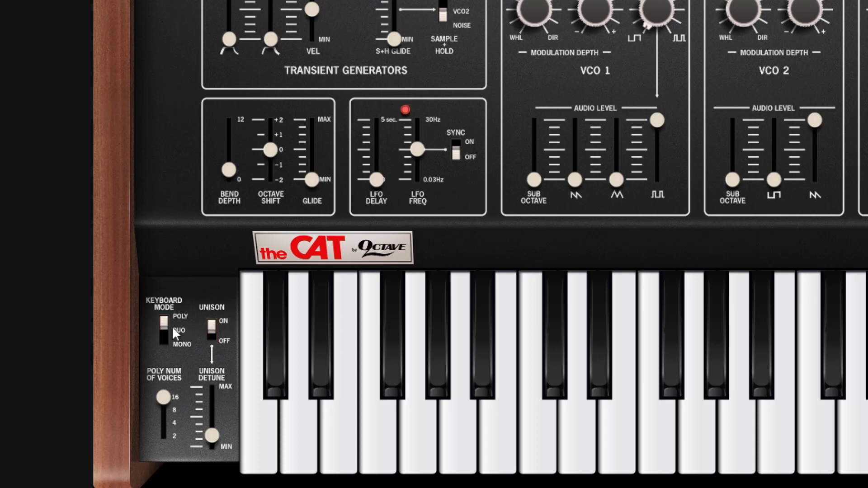
mouse_move(213, 432)
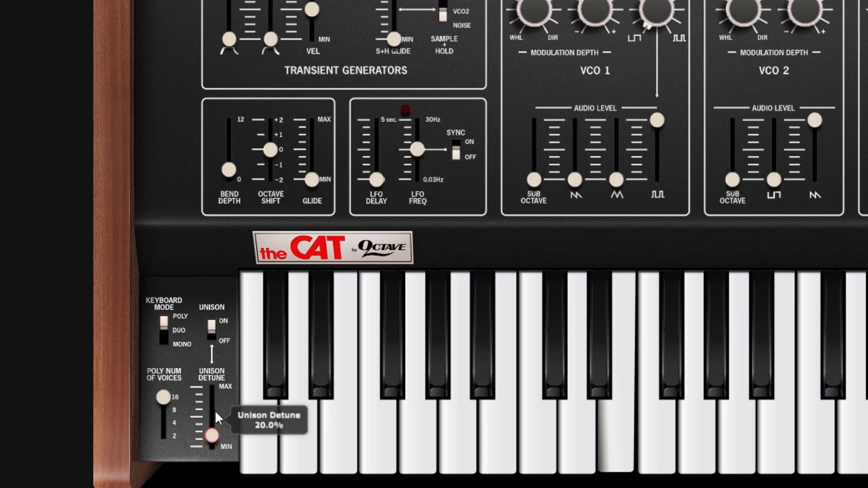
mouse_move(212, 433)
left_mouse_down()
mouse_move(213, 402)
mouse_move(213, 447)
left_mouse_up()
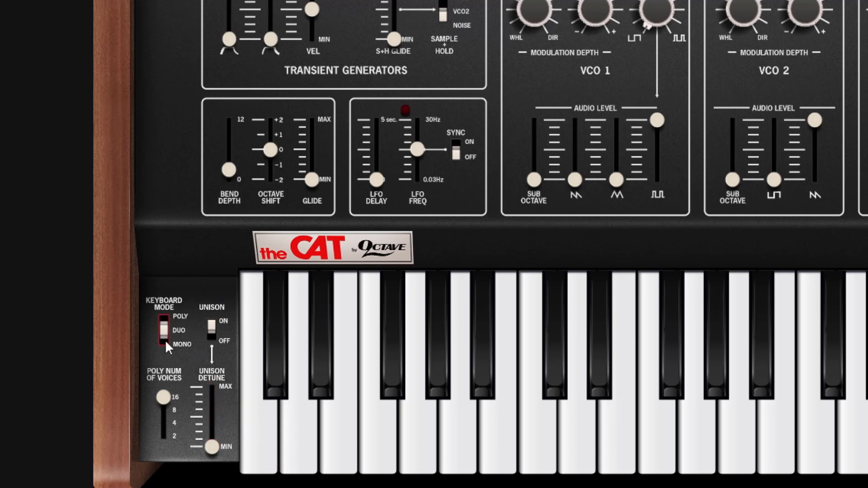